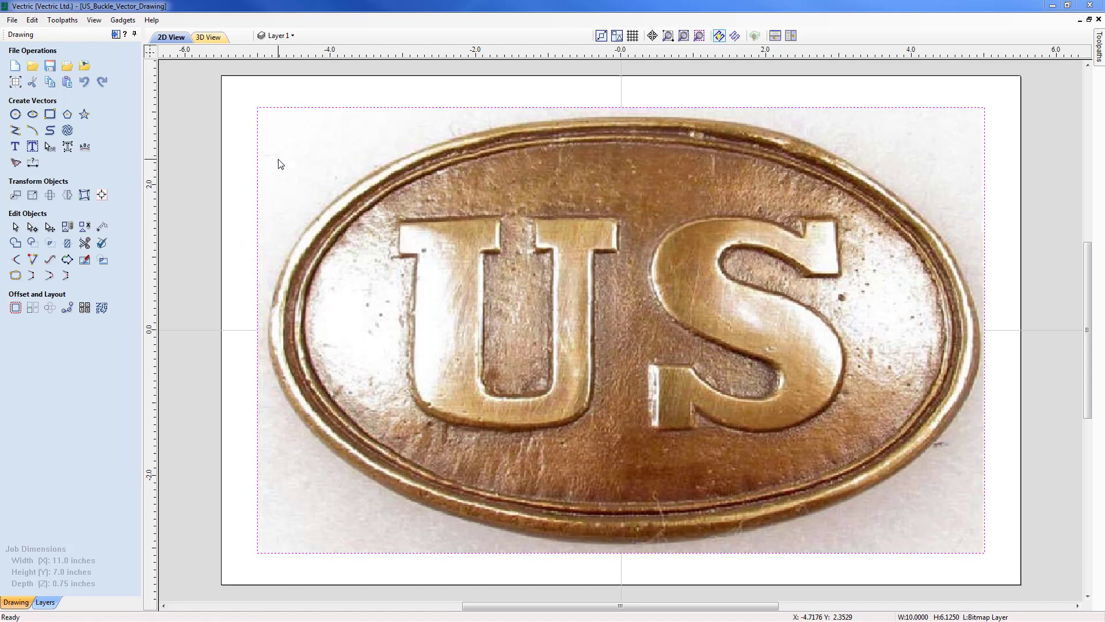
Create a new 11 × 7 × 0.75-inch job, Z-zero on material surface, XY origin centred
left_click(15, 66)
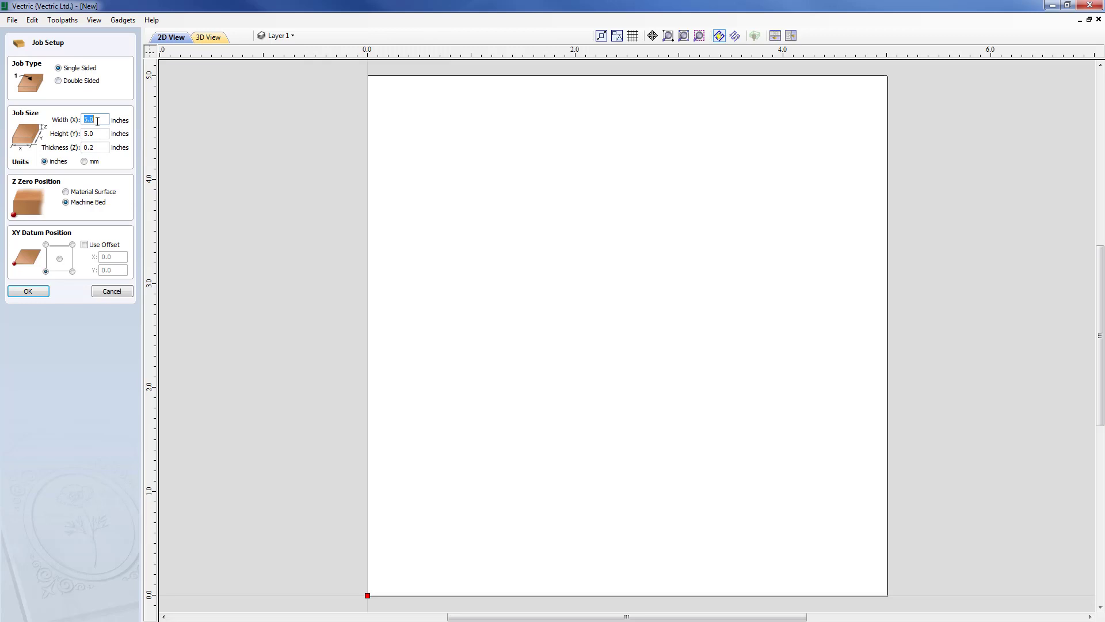
type("11")
key("Tab")
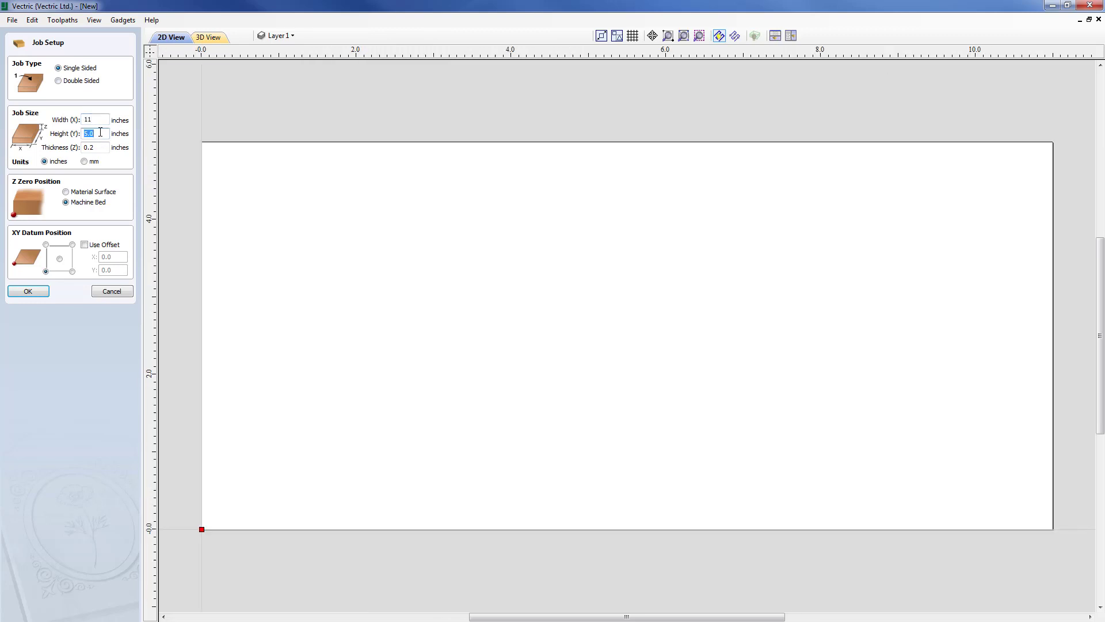
type("7")
key("Tab")
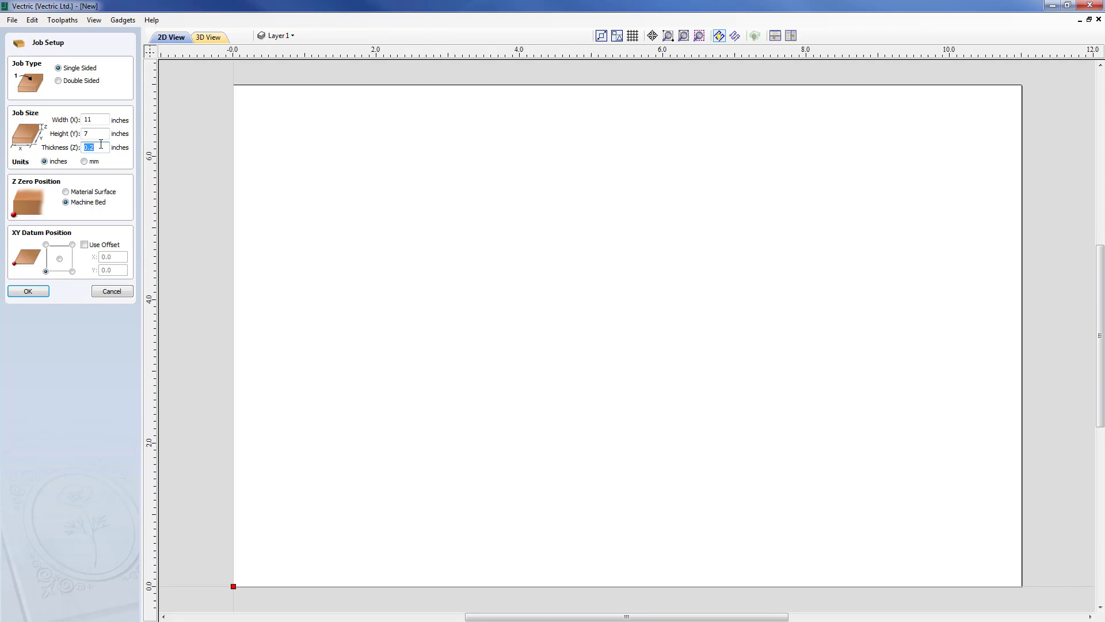
type(".75")
left_click(67, 193)
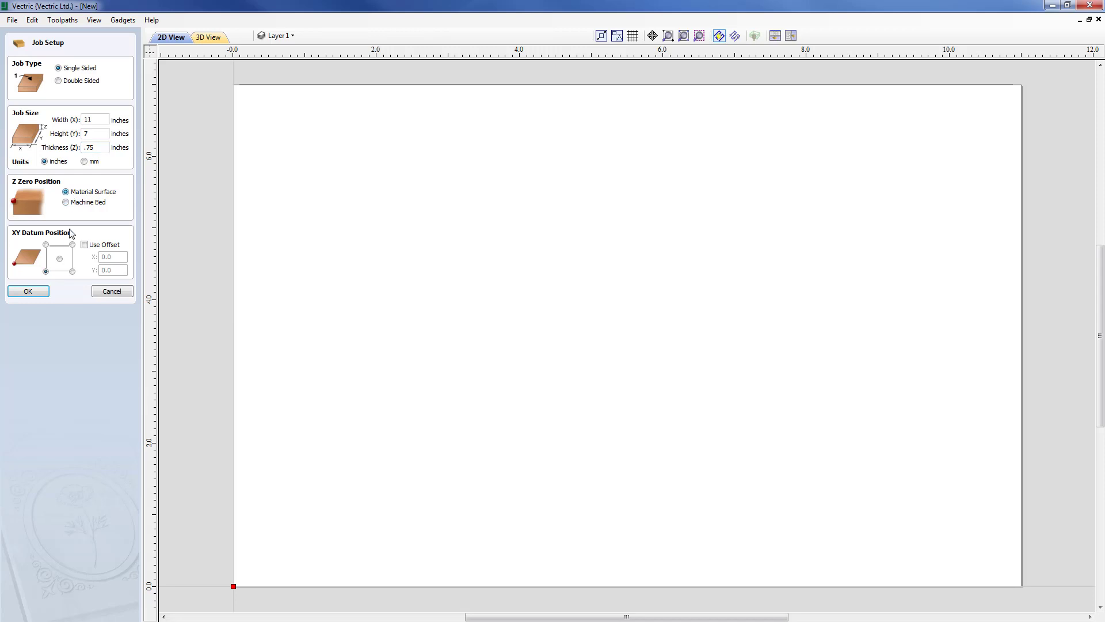
left_click(60, 259)
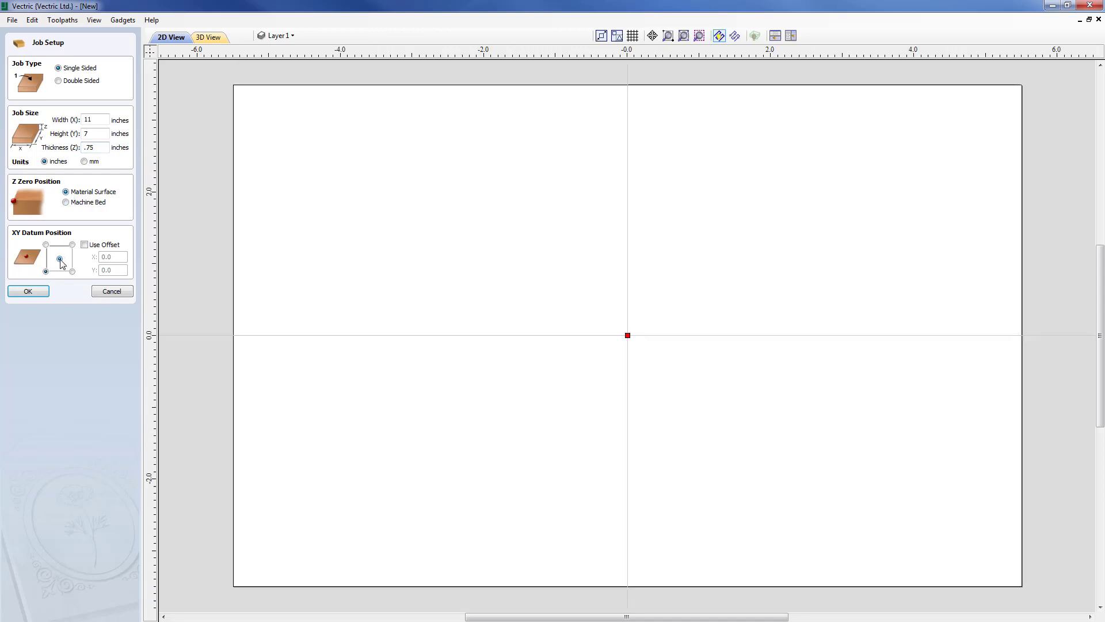
left_click(28, 291)
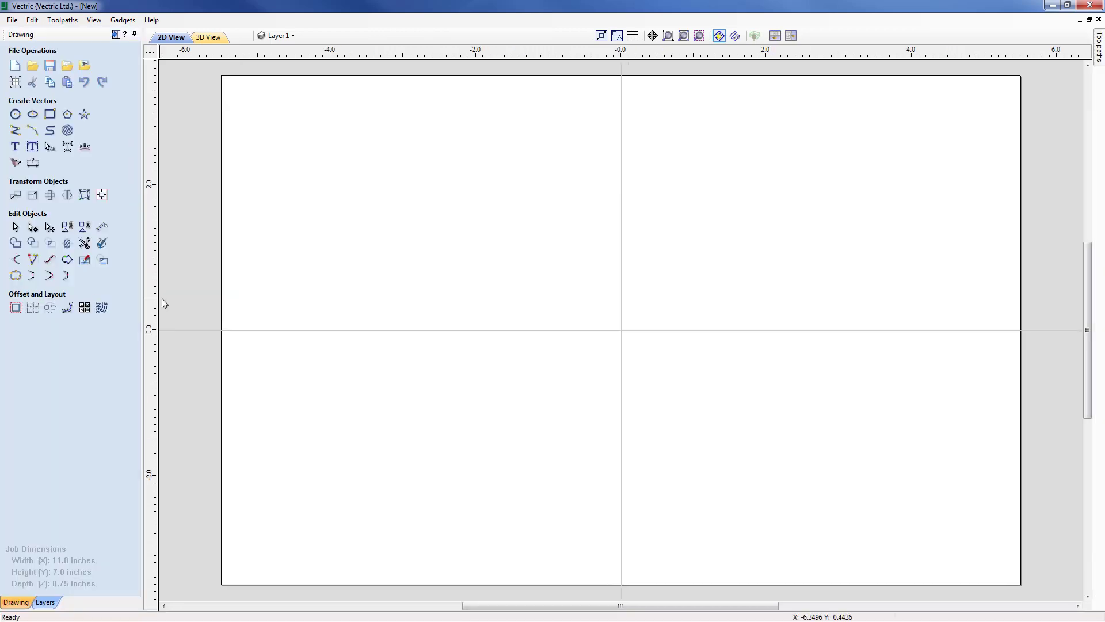
Import the US_Buckle.jpg photo into the job
left_click(85, 66)
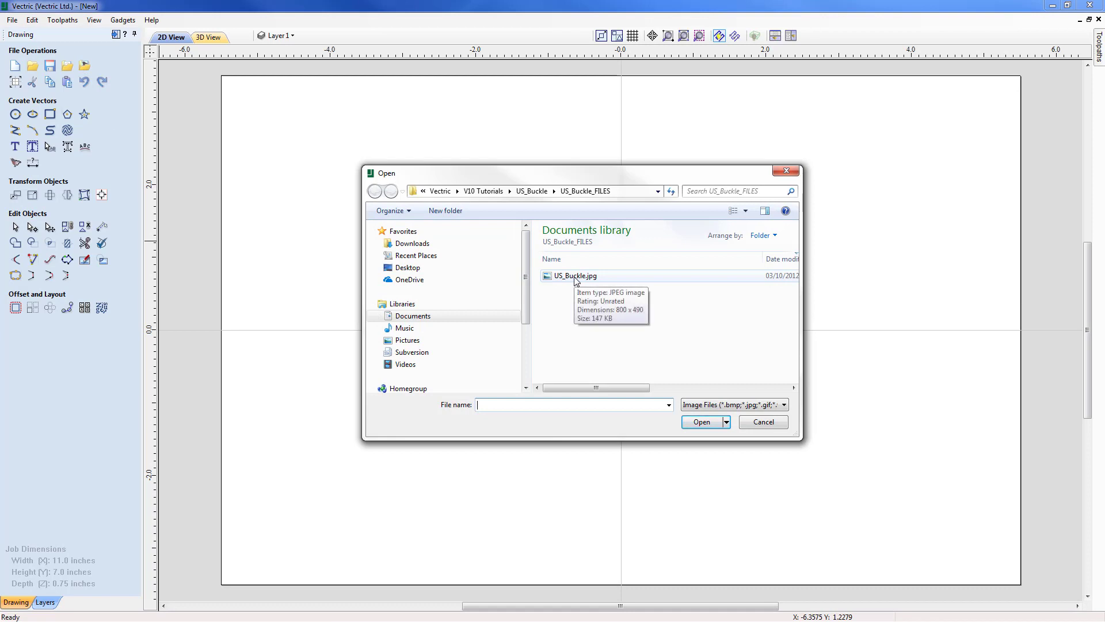
left_click(576, 277)
left_click(702, 422)
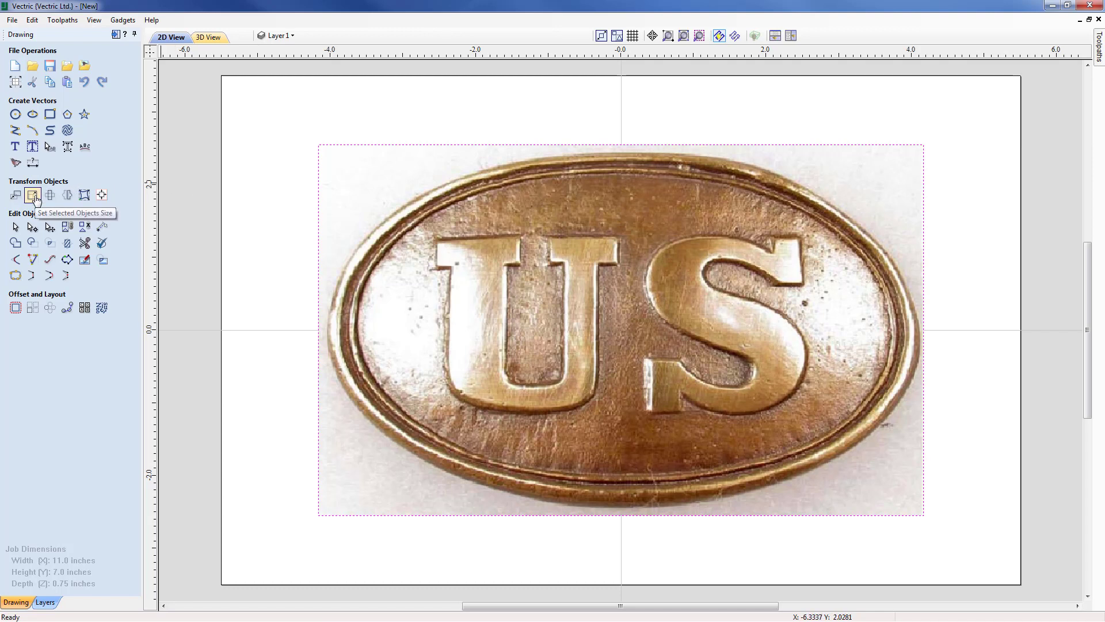
Resize the buckle photo proportionally to 10 inches wide, giving 6.125 inches tall
left_click(33, 197)
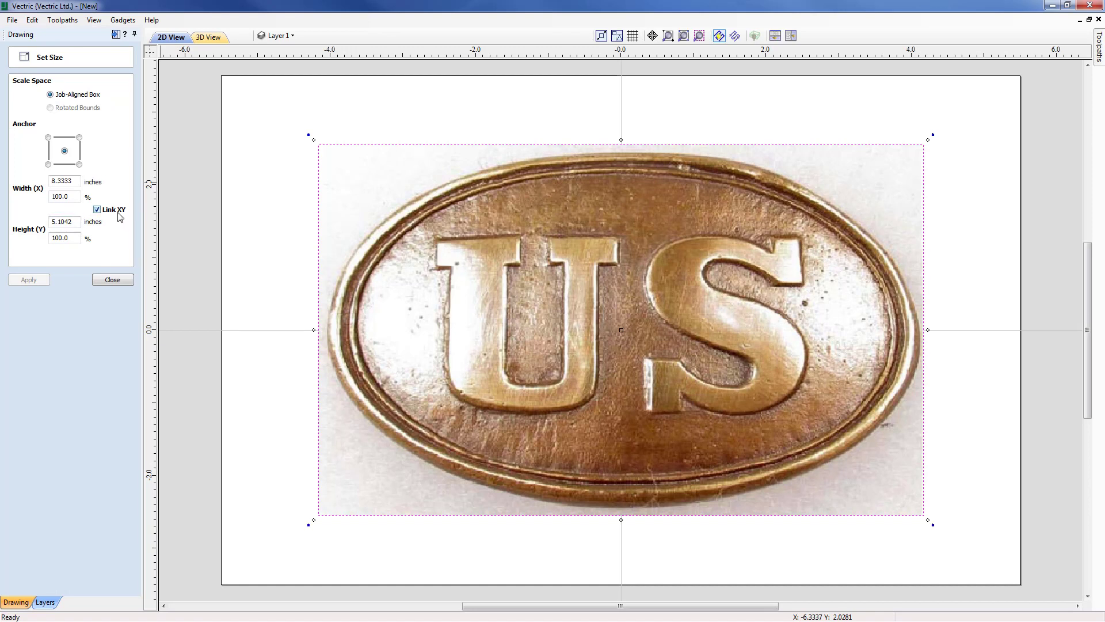
double_click(73, 182)
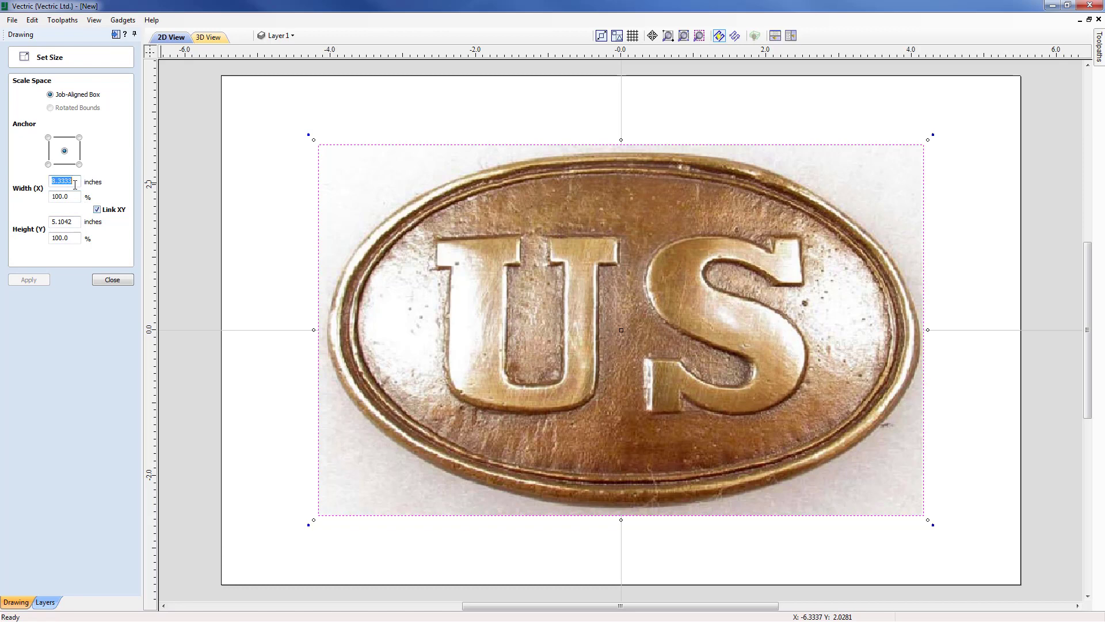
type("10")
left_click(36, 280)
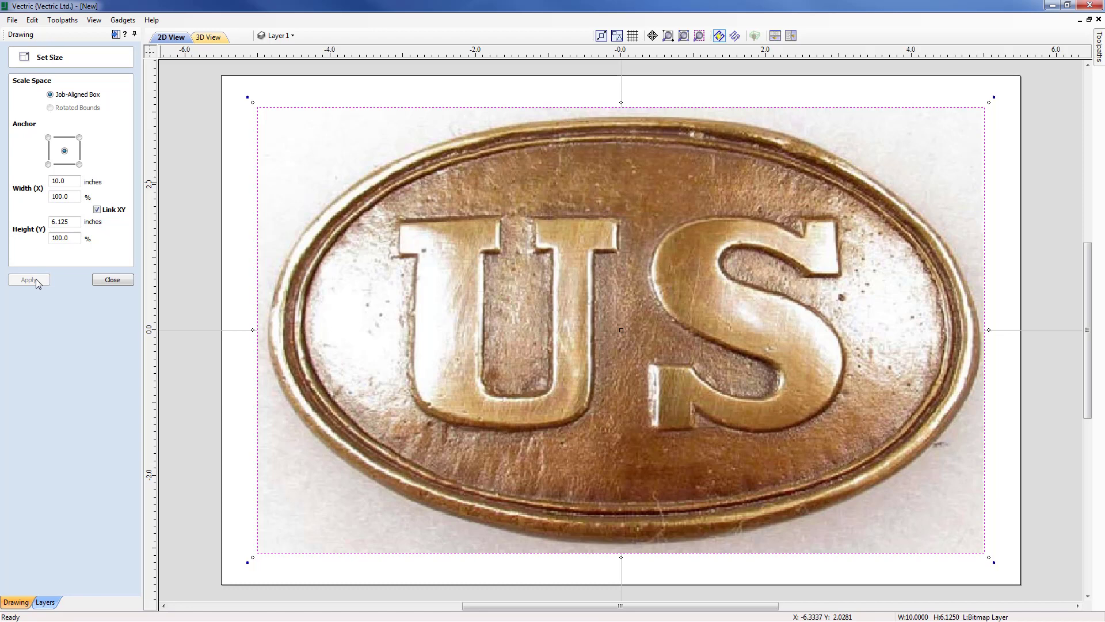
left_click(104, 281)
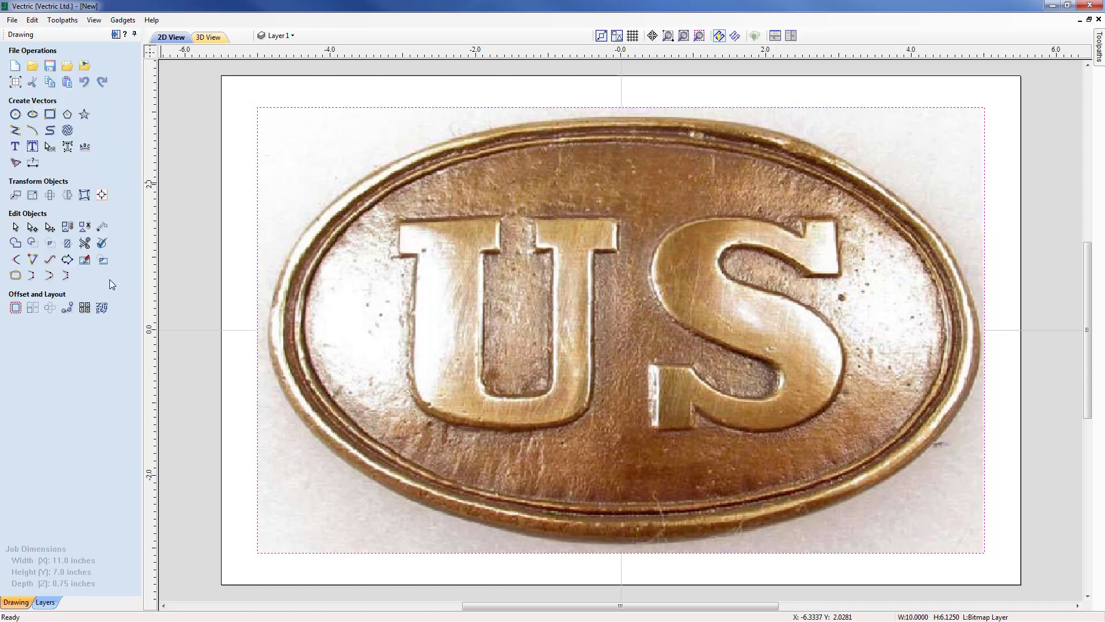
left_click(16, 164)
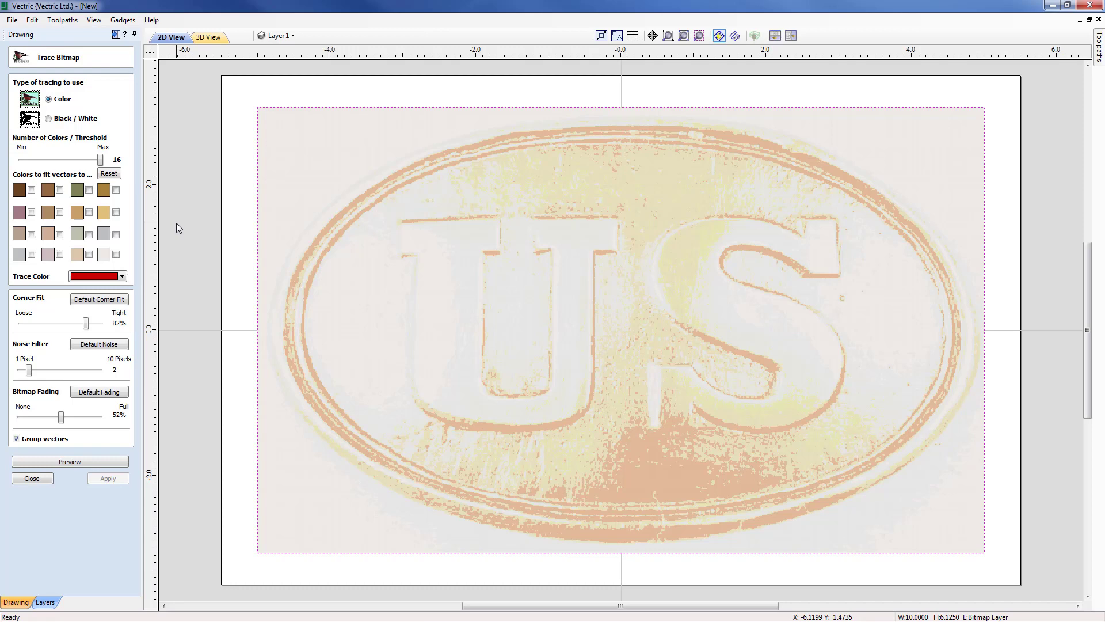
left_click(115, 254)
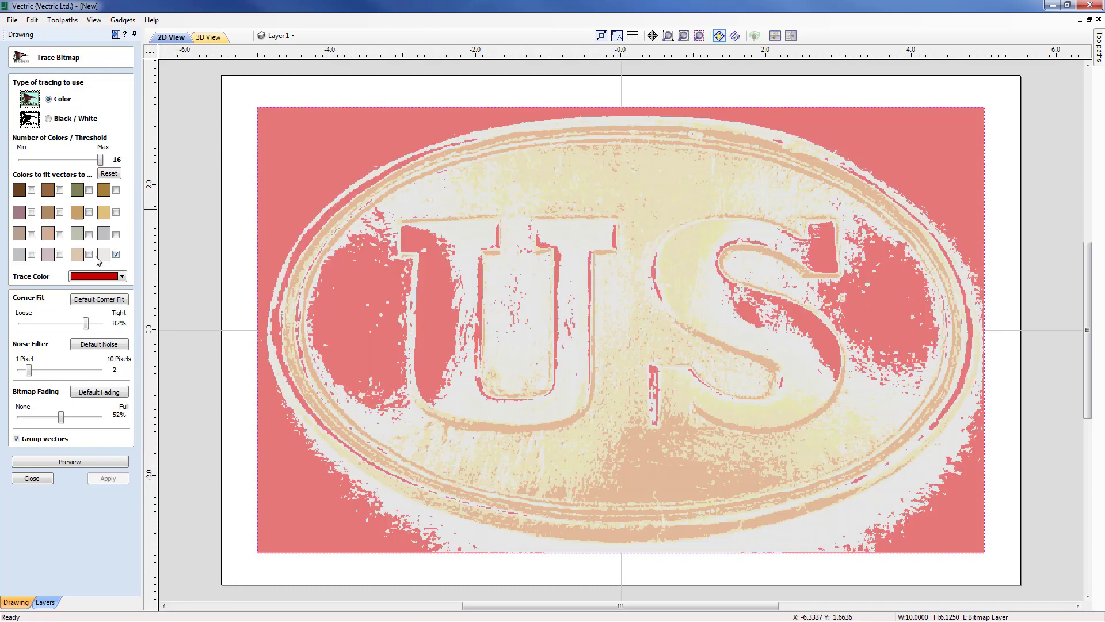
left_click(88, 253)
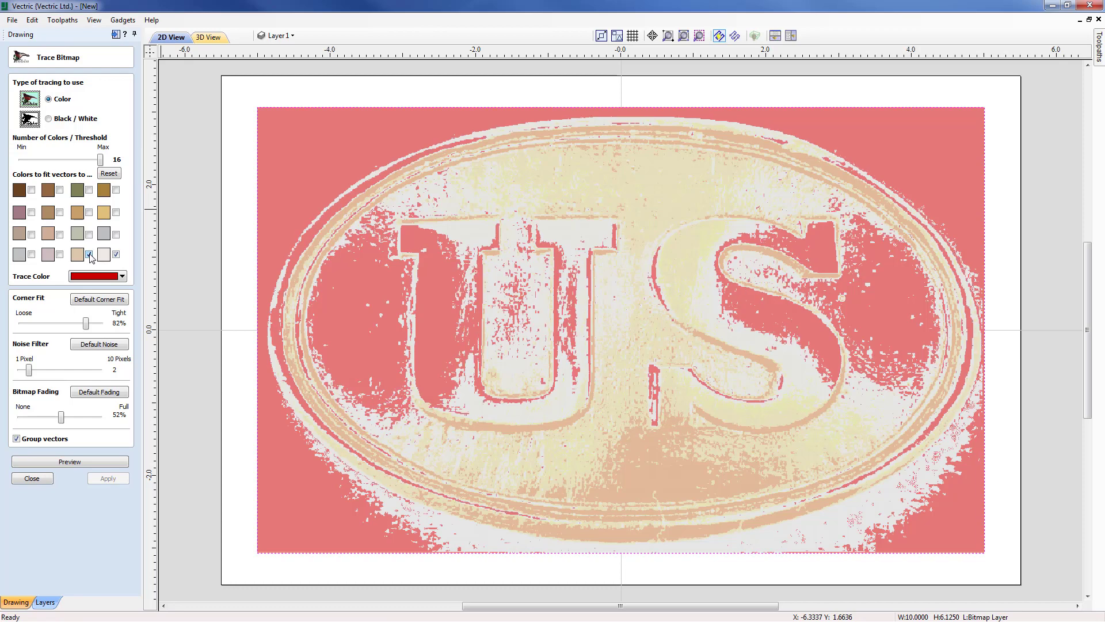
left_click(60, 254)
left_click(77, 463)
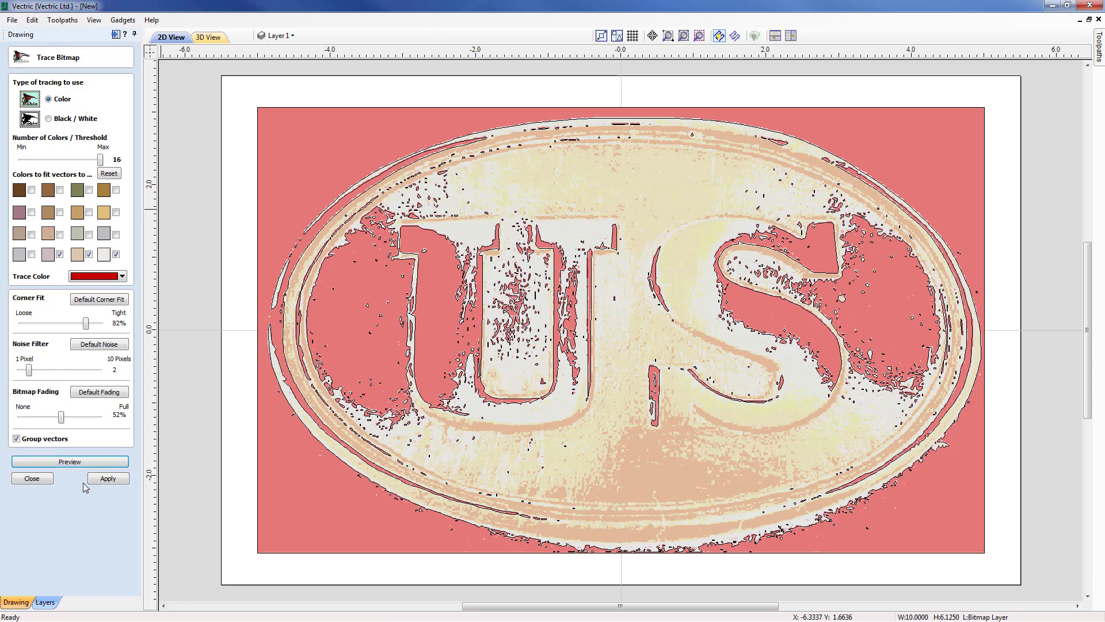
left_click(49, 481)
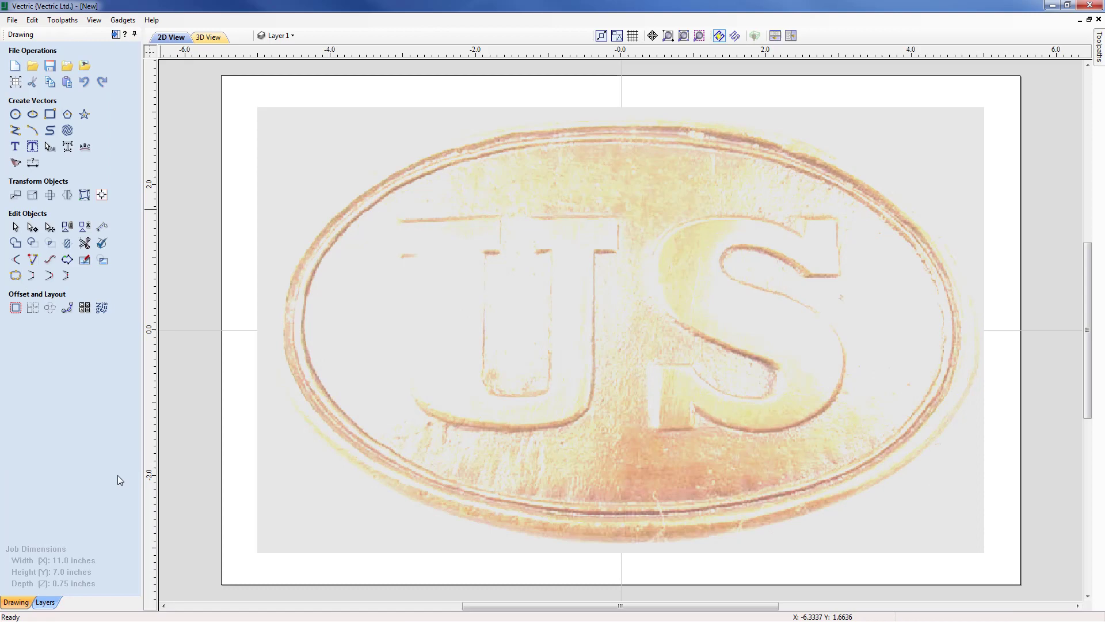
Set the buckle photo's fading to 35% in its Object Properties
left_click(288, 420)
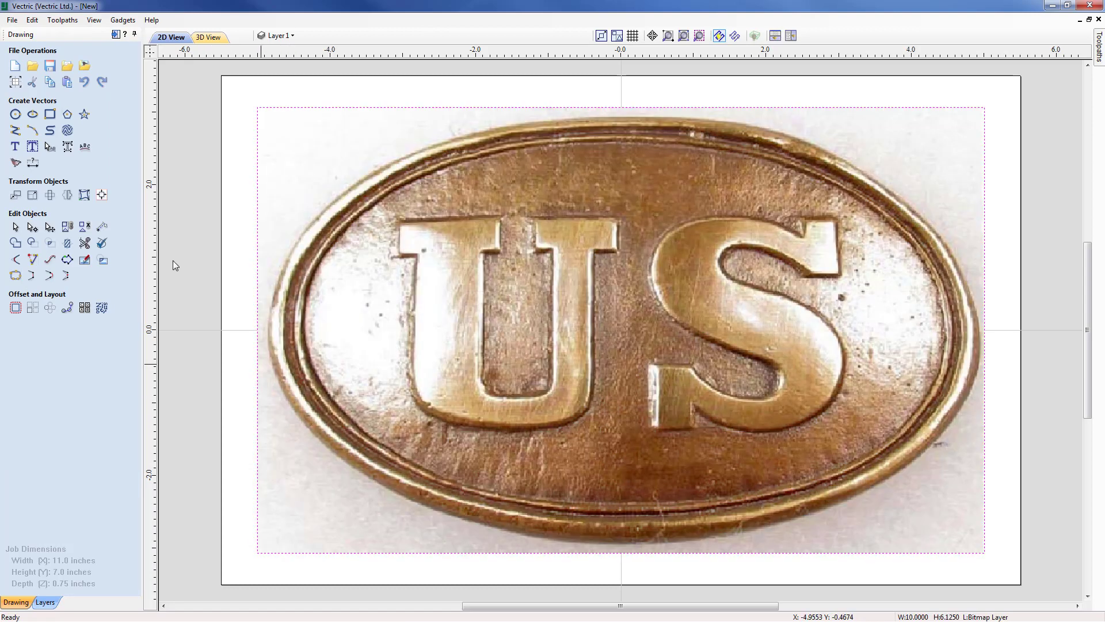
left_click(16, 131)
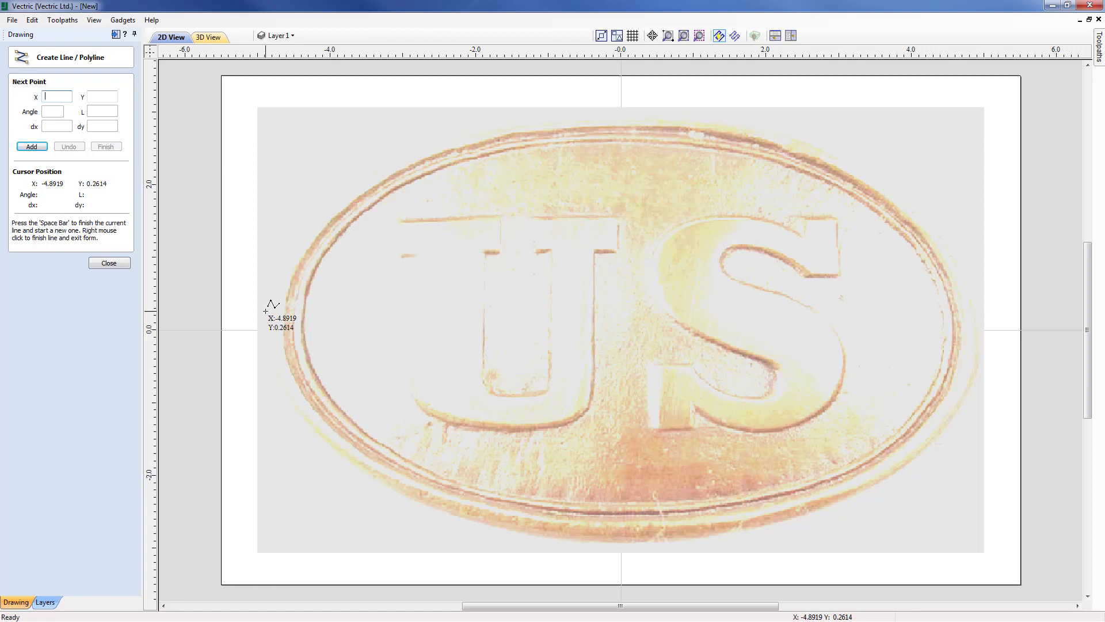
left_click(111, 263)
left_click(422, 307)
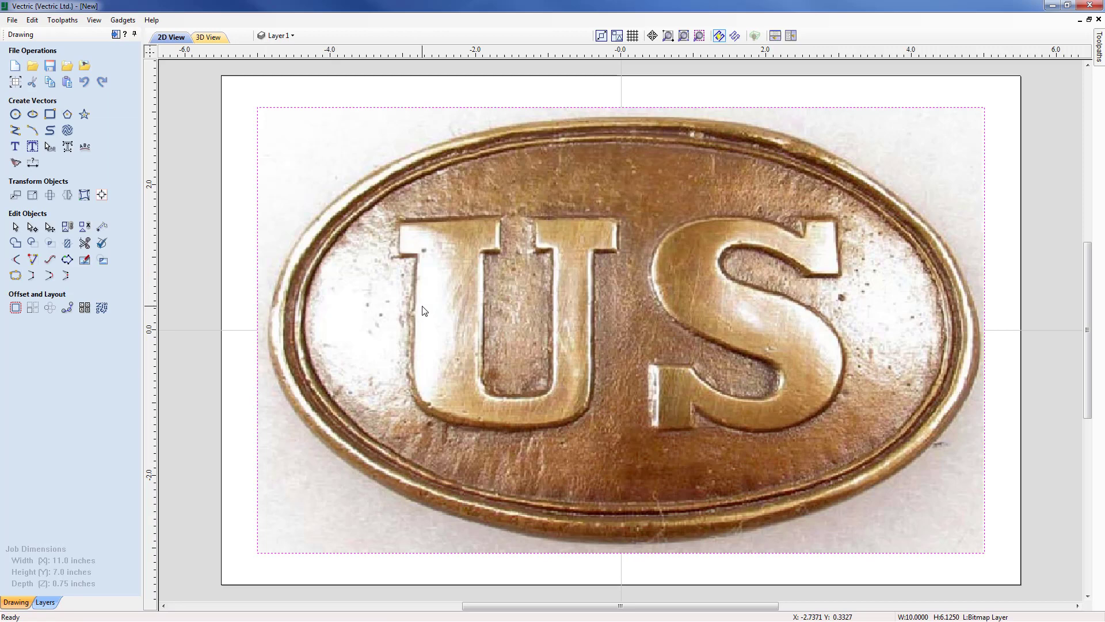
right_click(422, 307)
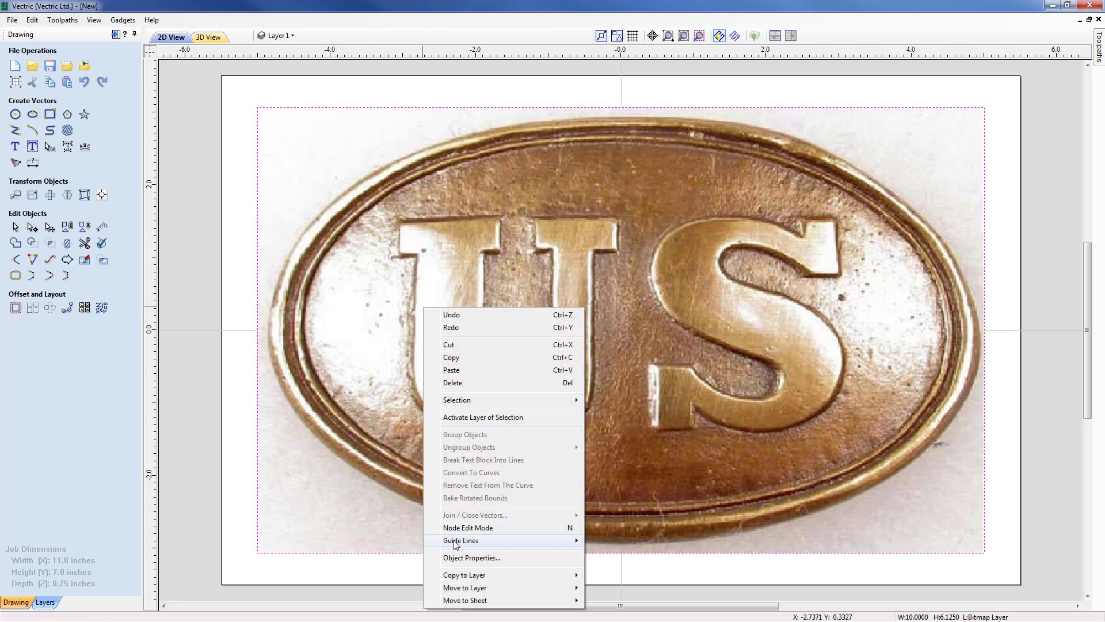
left_click(462, 557)
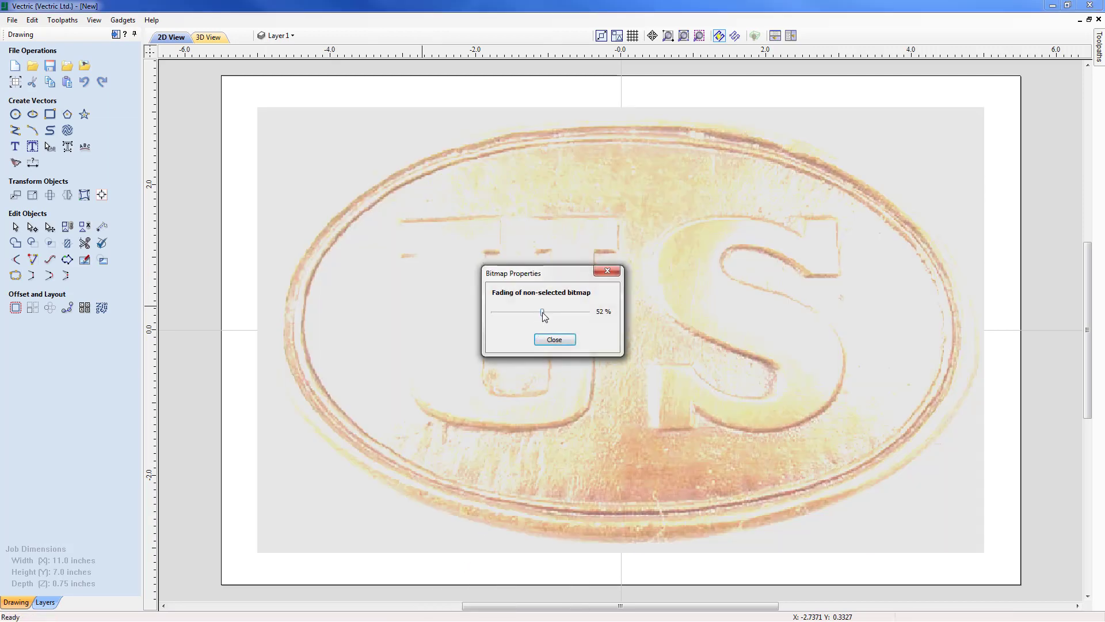
left_click_drag(541, 314, 530, 311)
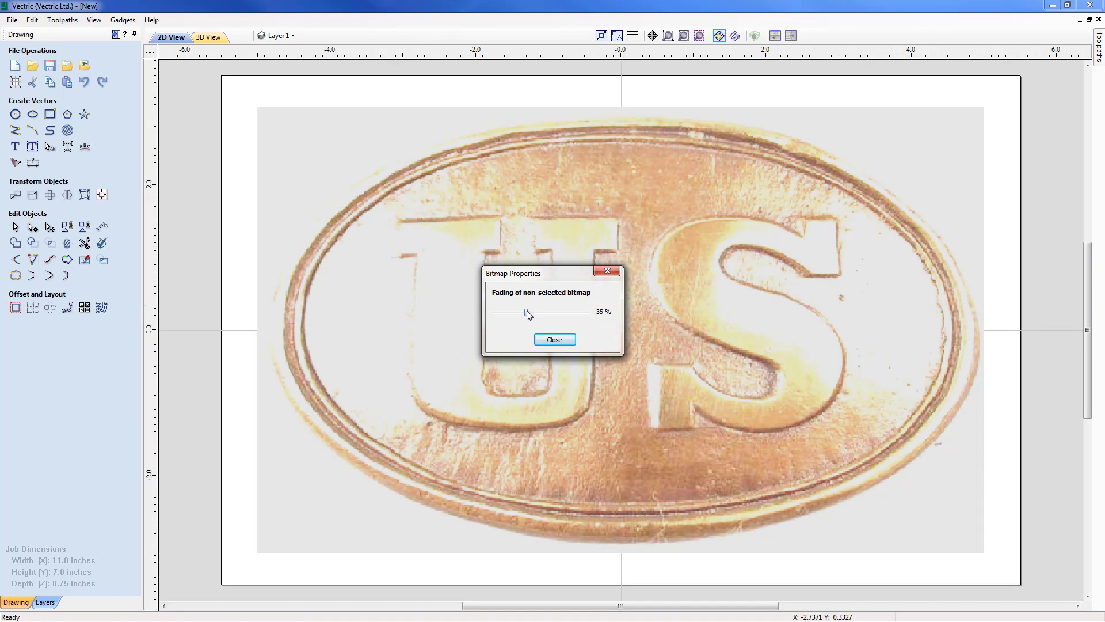
left_click(552, 339)
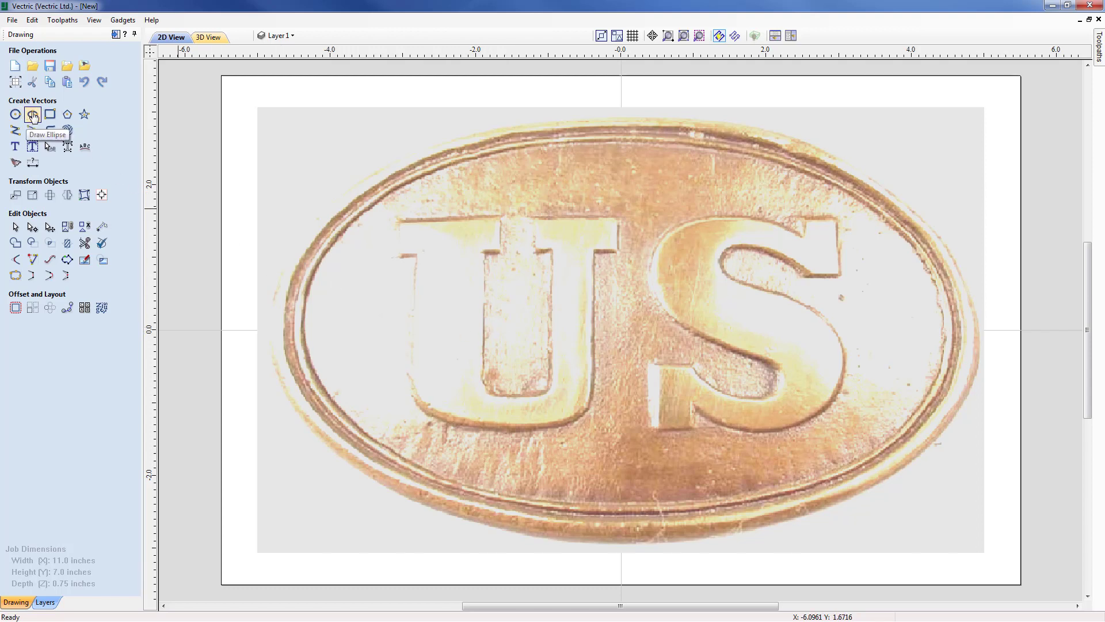
Draw a 9.8-inch-wide ellipse around the buckle rim, then reselect the photo
left_click(33, 115)
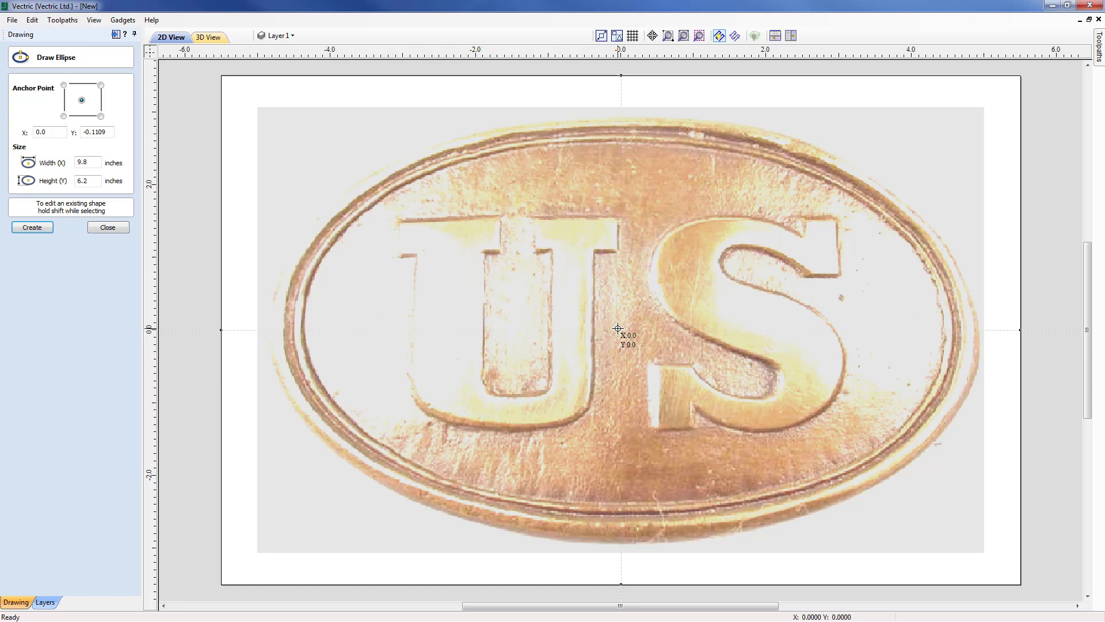
left_click_drag(619, 328, 268, 116)
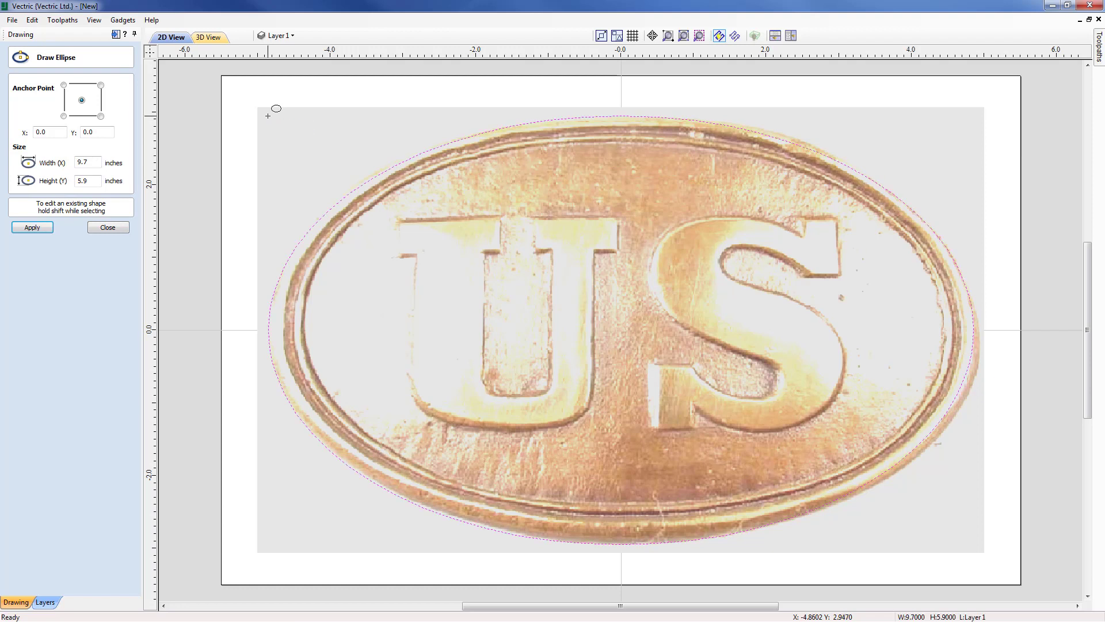
left_click(91, 164)
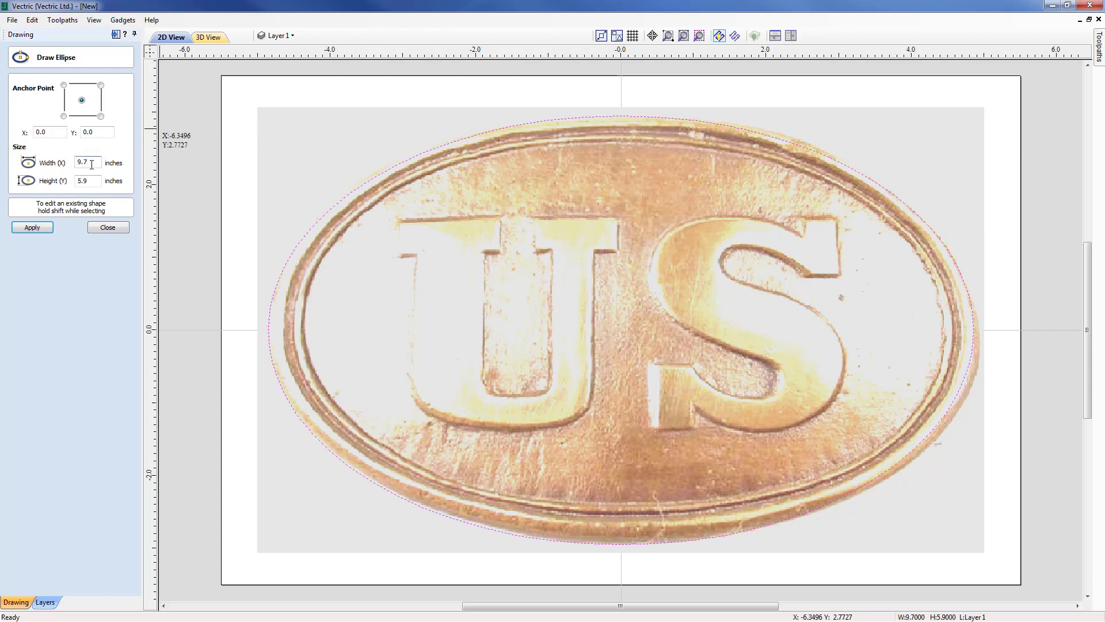
key("BackSpace")
type("8")
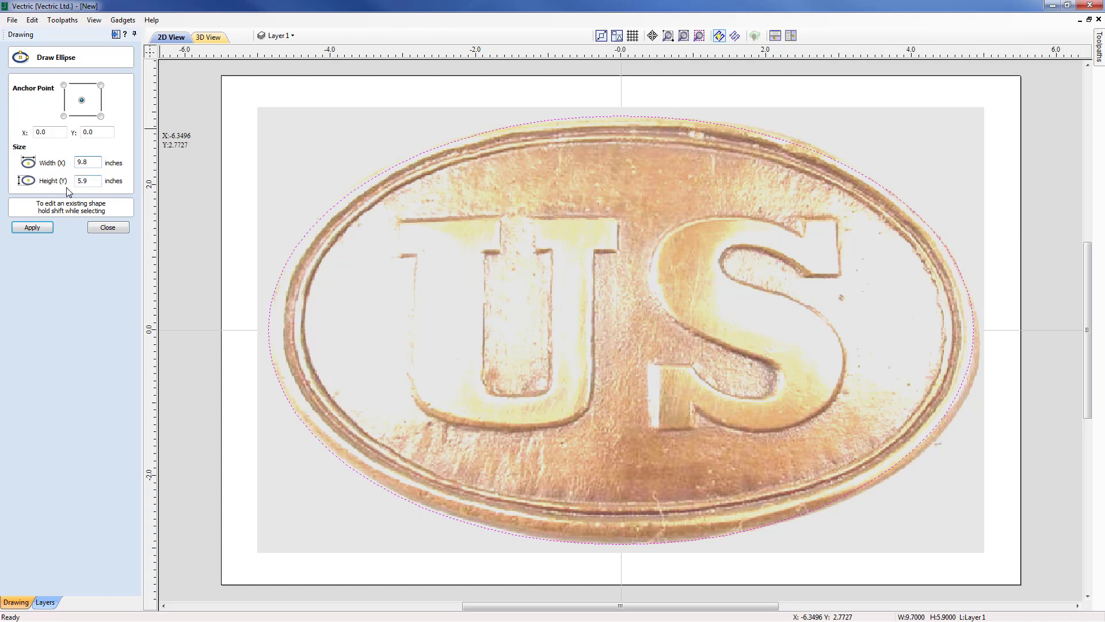
left_click(50, 227)
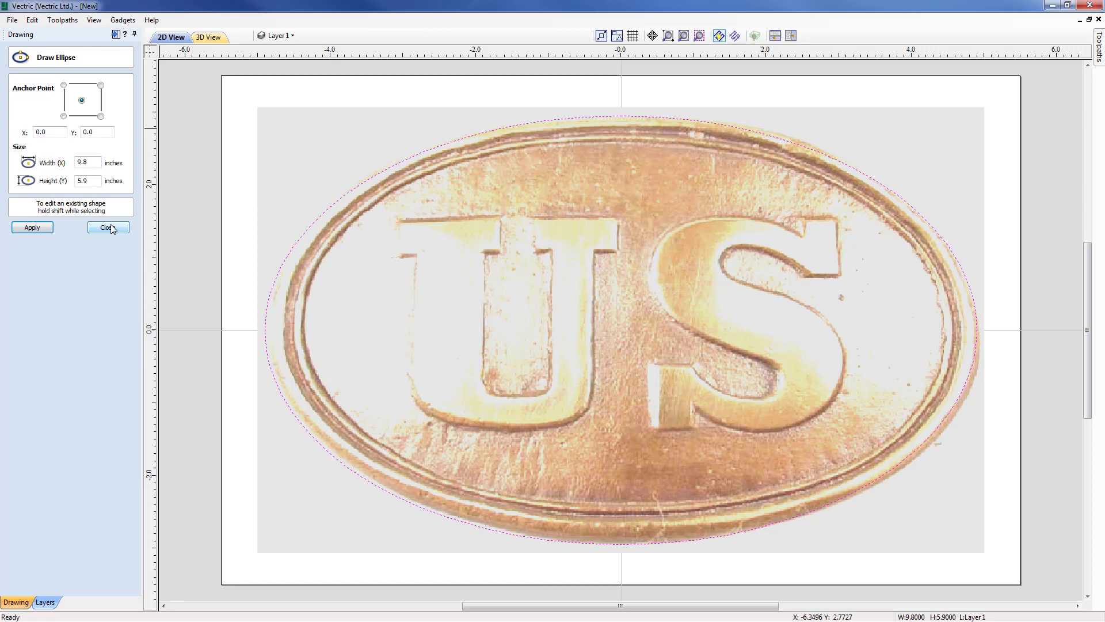
left_click(114, 228)
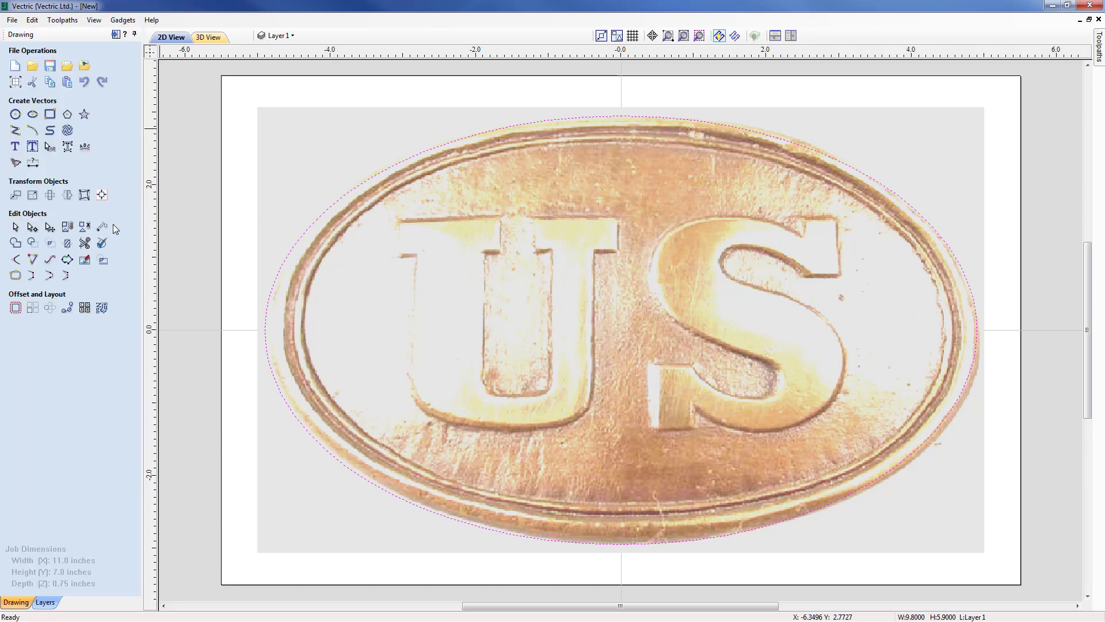
left_click(525, 299)
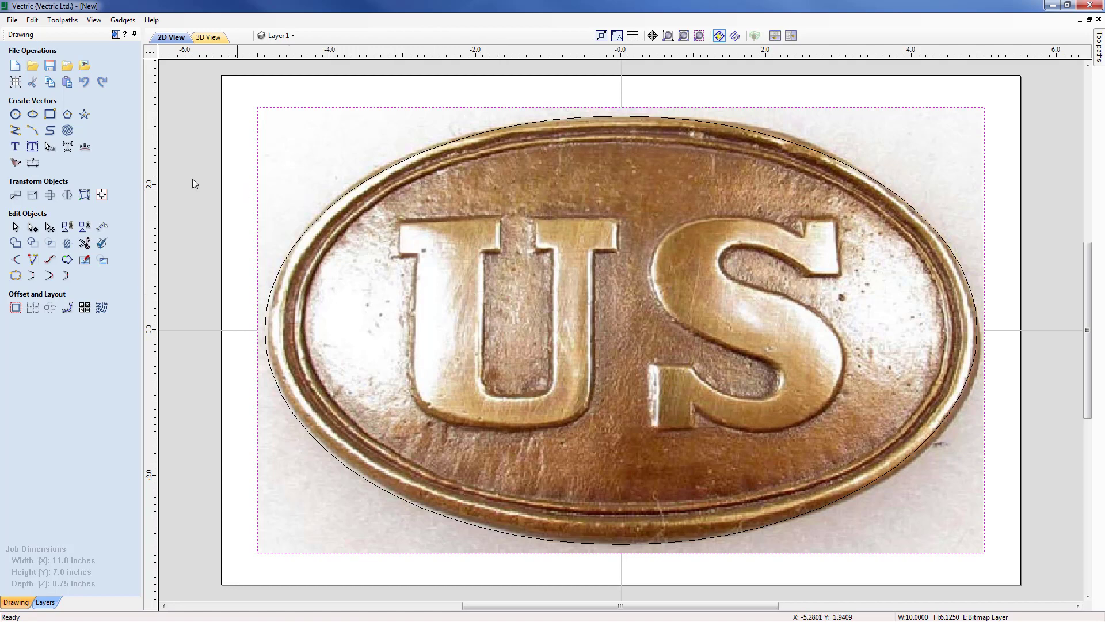
Trace the U's outer edge with a polyline: top, left side, angled bottom and right side
left_click(16, 131)
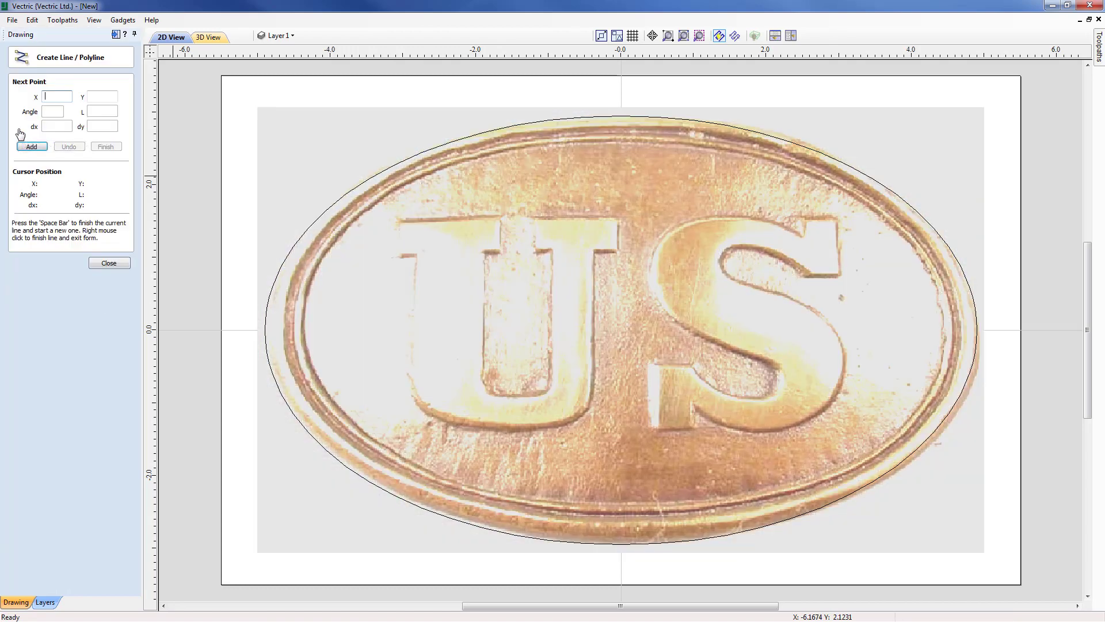
left_click(501, 215)
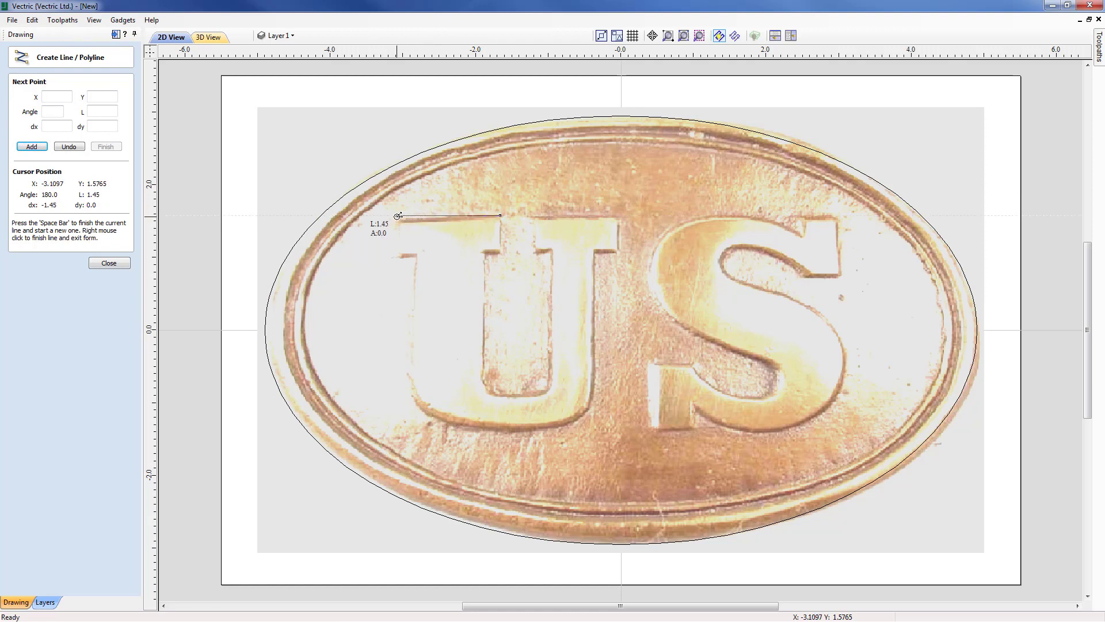
left_click(400, 216)
left_click(400, 215)
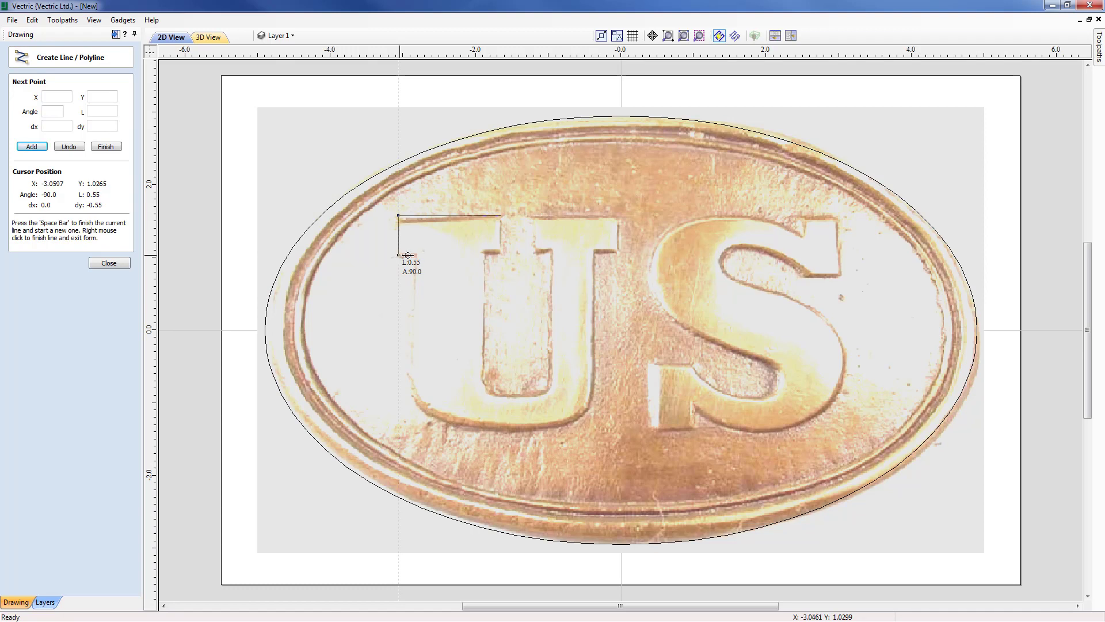
left_click(413, 255)
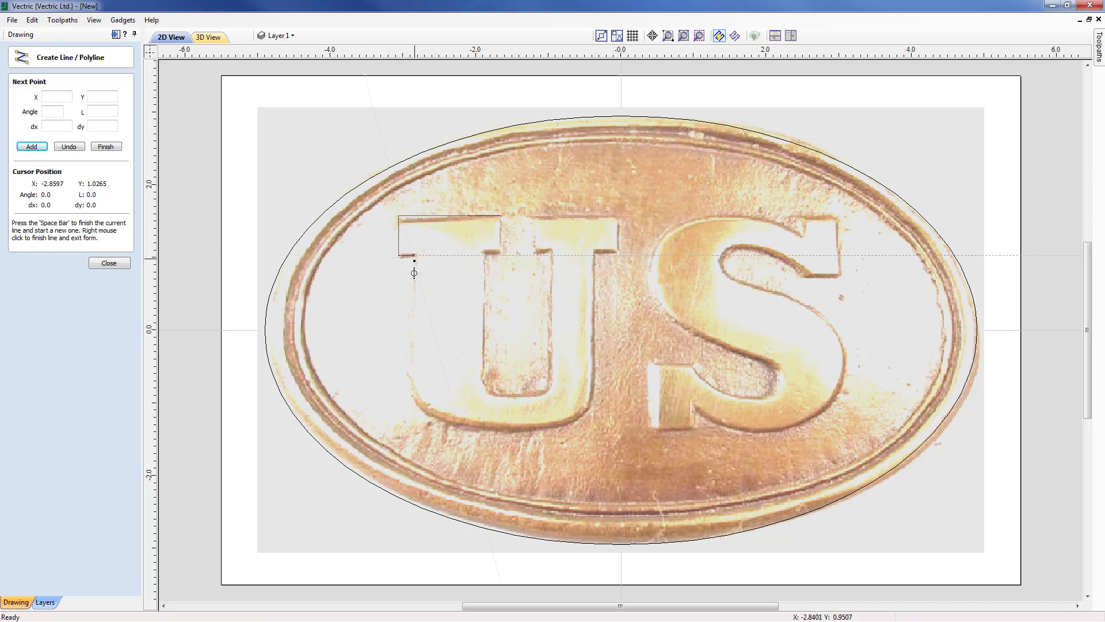
left_click(414, 375)
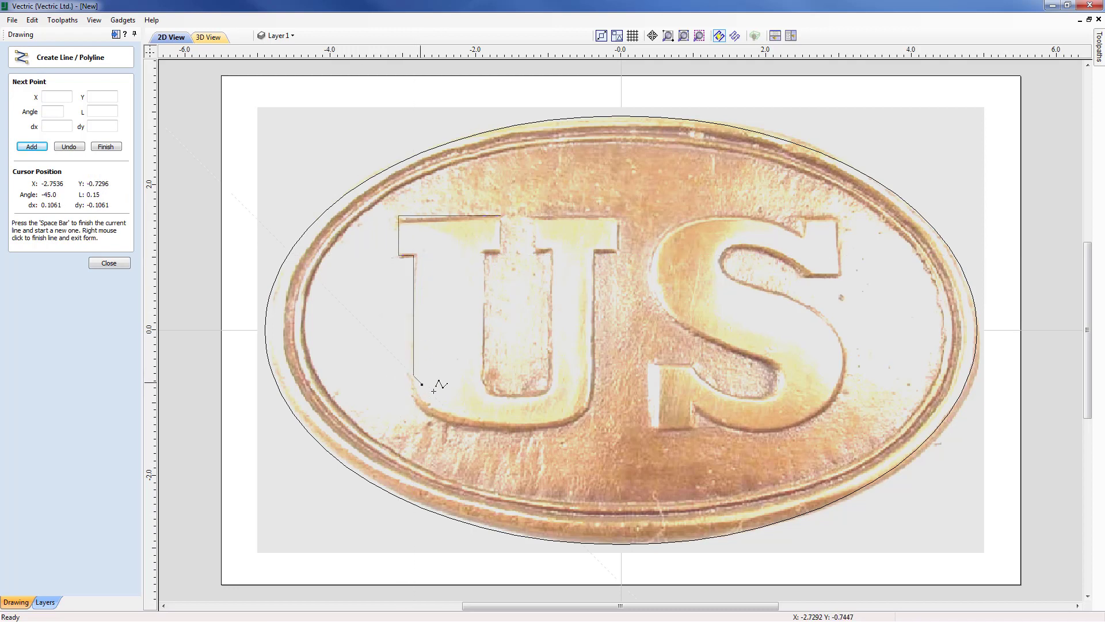
left_click(481, 429)
left_click(525, 430)
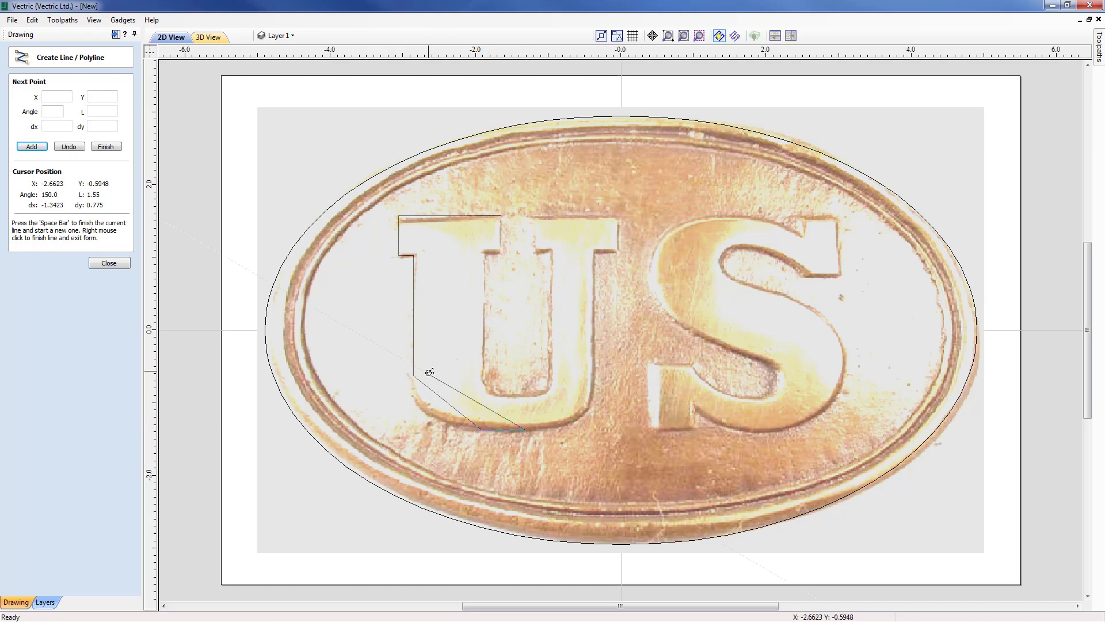
left_click(594, 376)
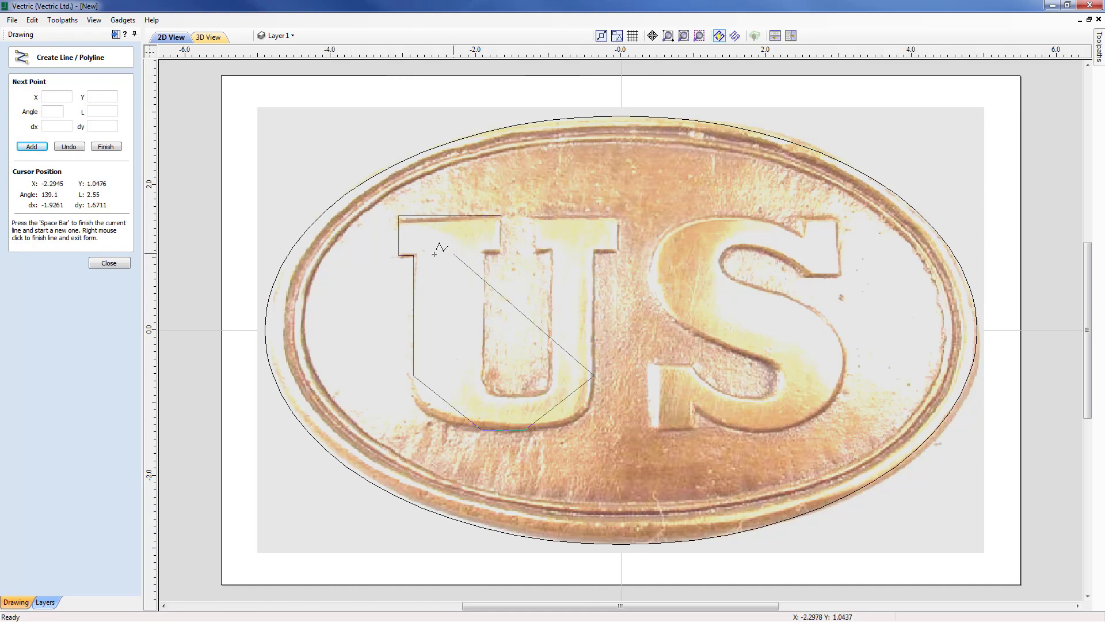
left_click(594, 254)
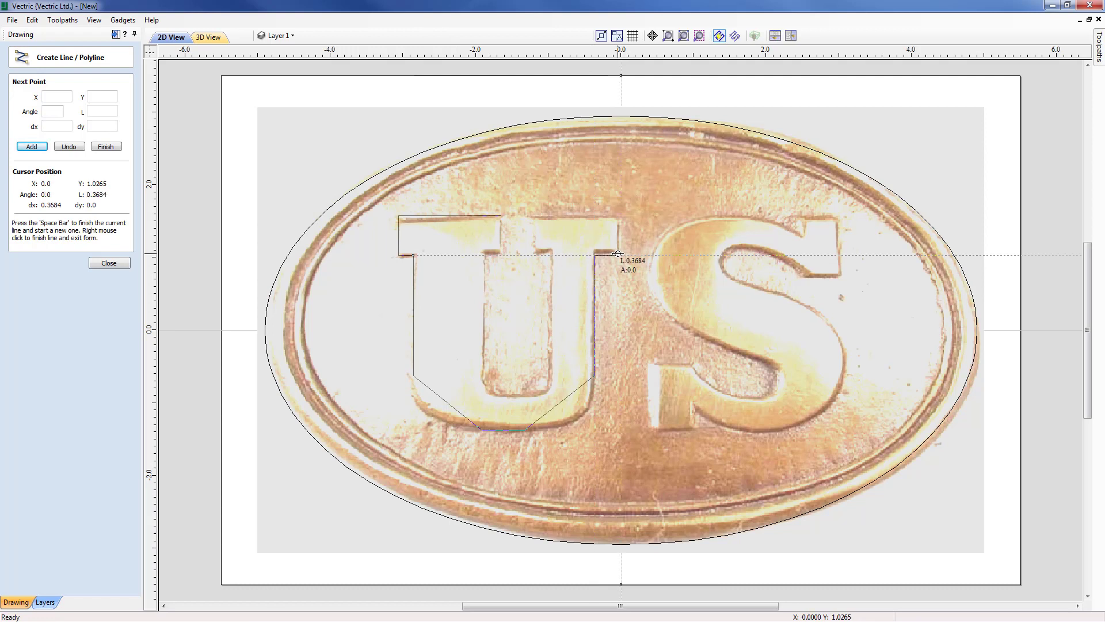
Continue the polyline around the right serif and up the U's inner edge to the left serif
left_click(618, 254)
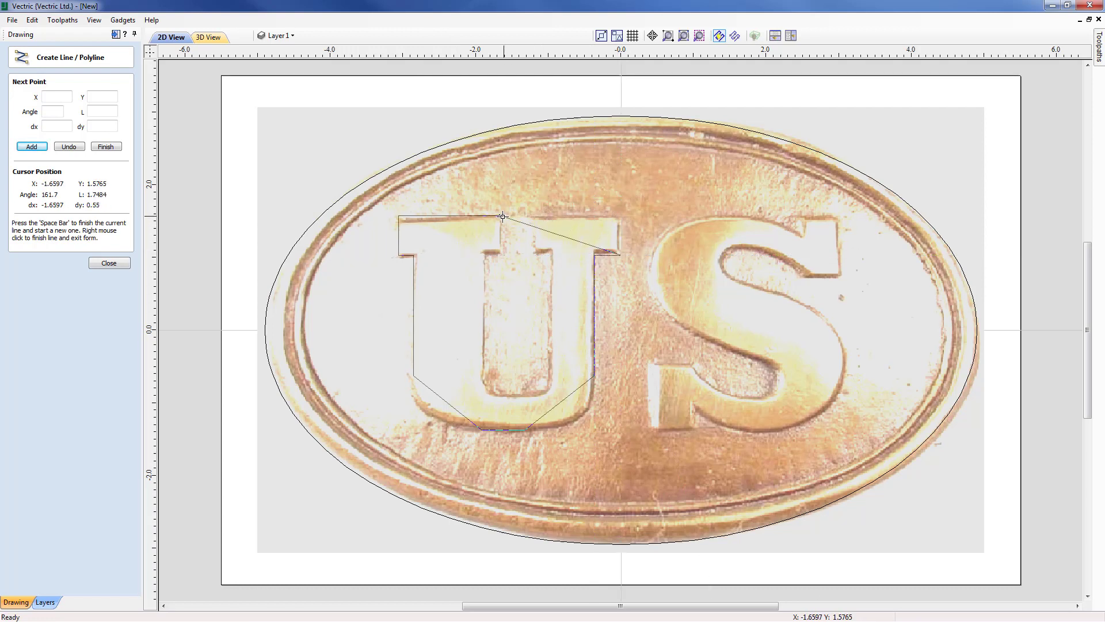
left_click(620, 216)
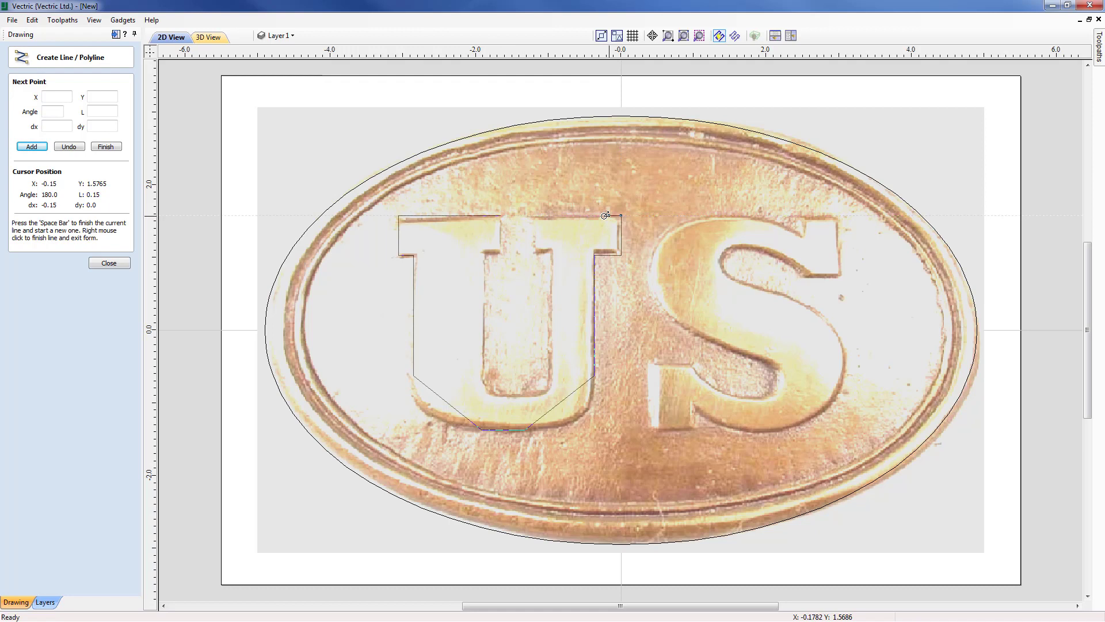
left_click(534, 215)
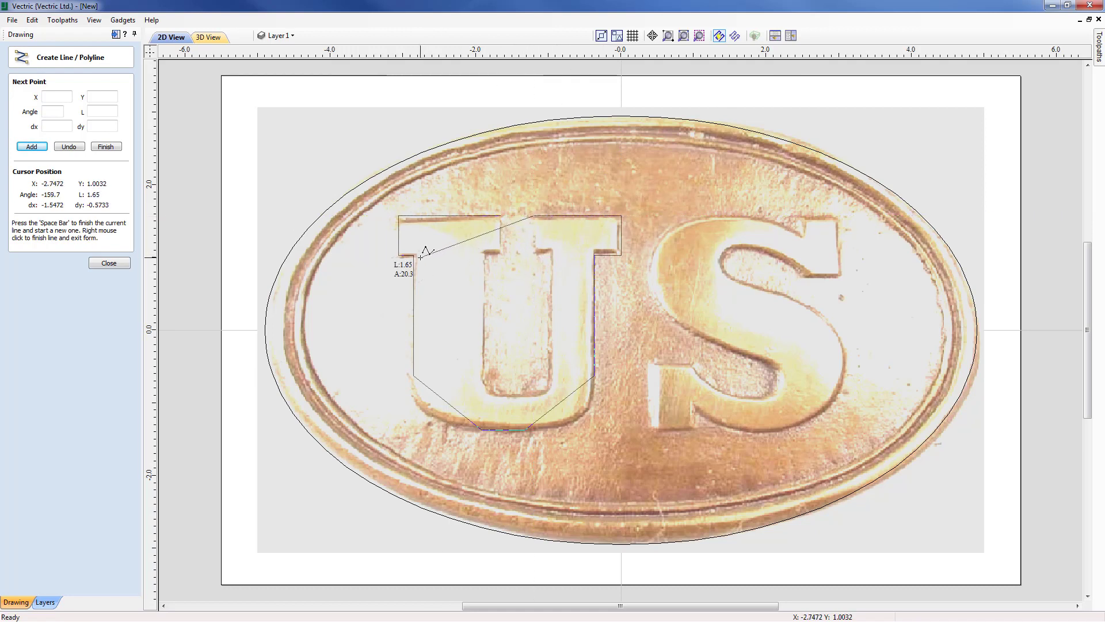
left_click(532, 254)
left_click(552, 254)
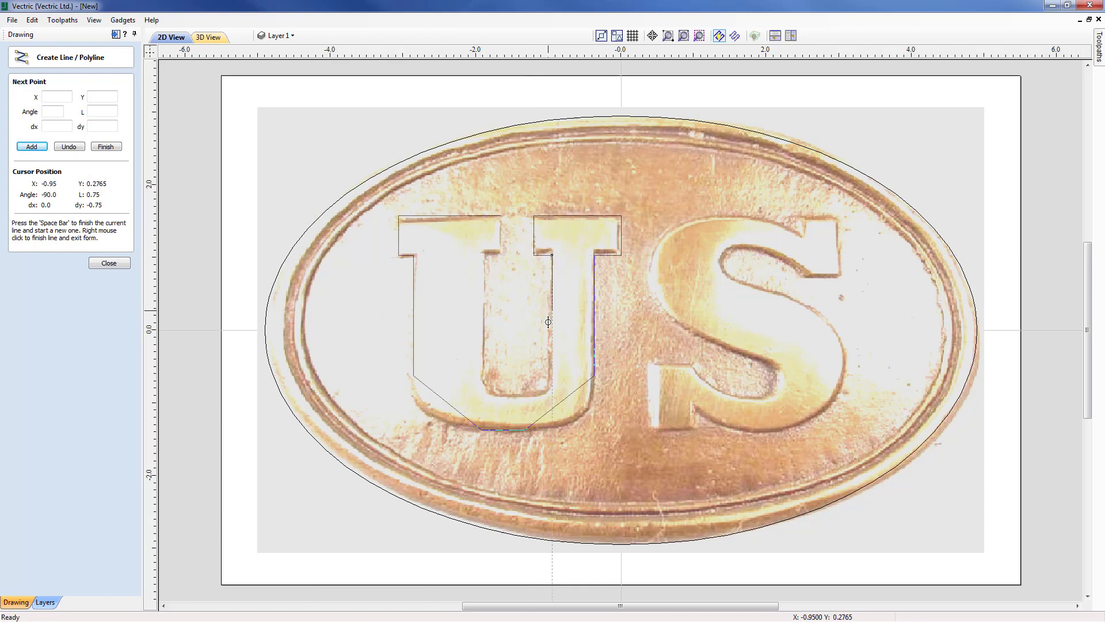
left_click(553, 370)
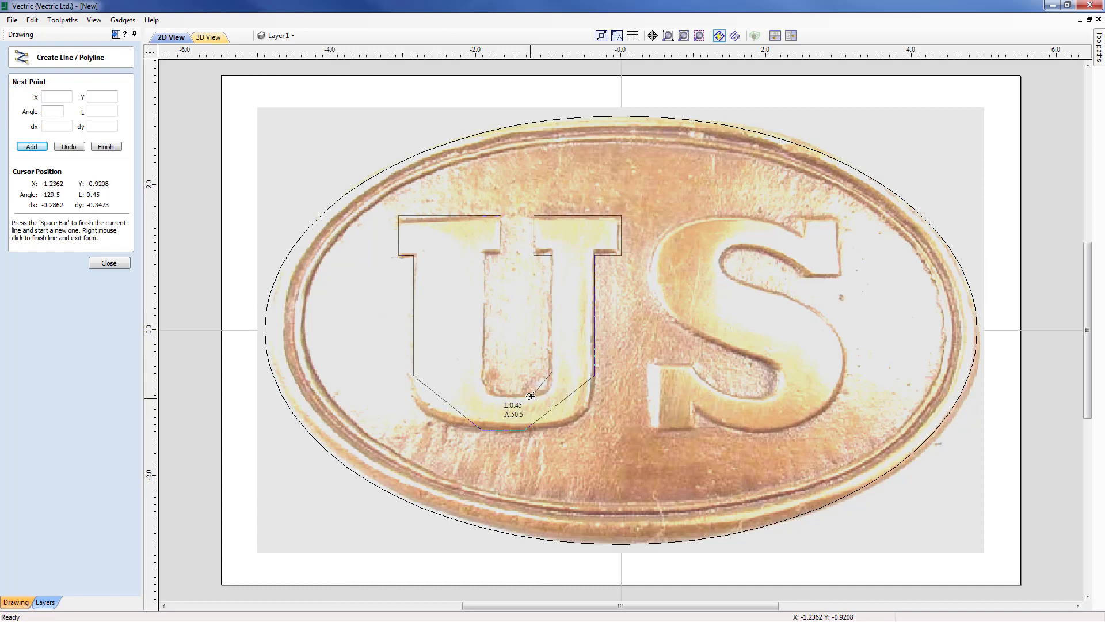
left_click(528, 395)
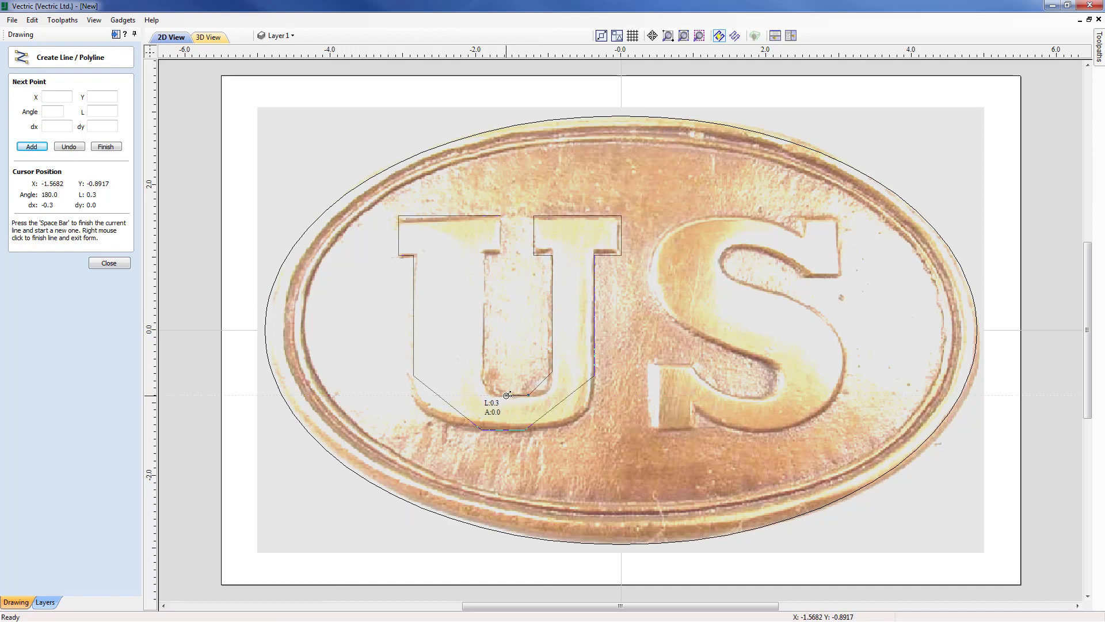
left_click(504, 395)
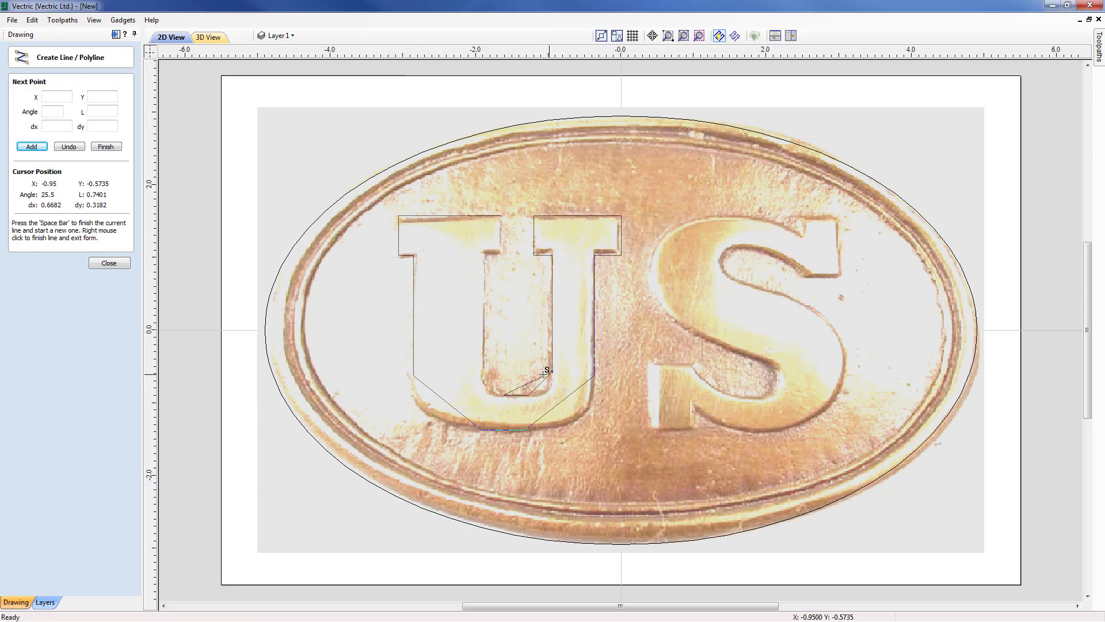
left_click(483, 370)
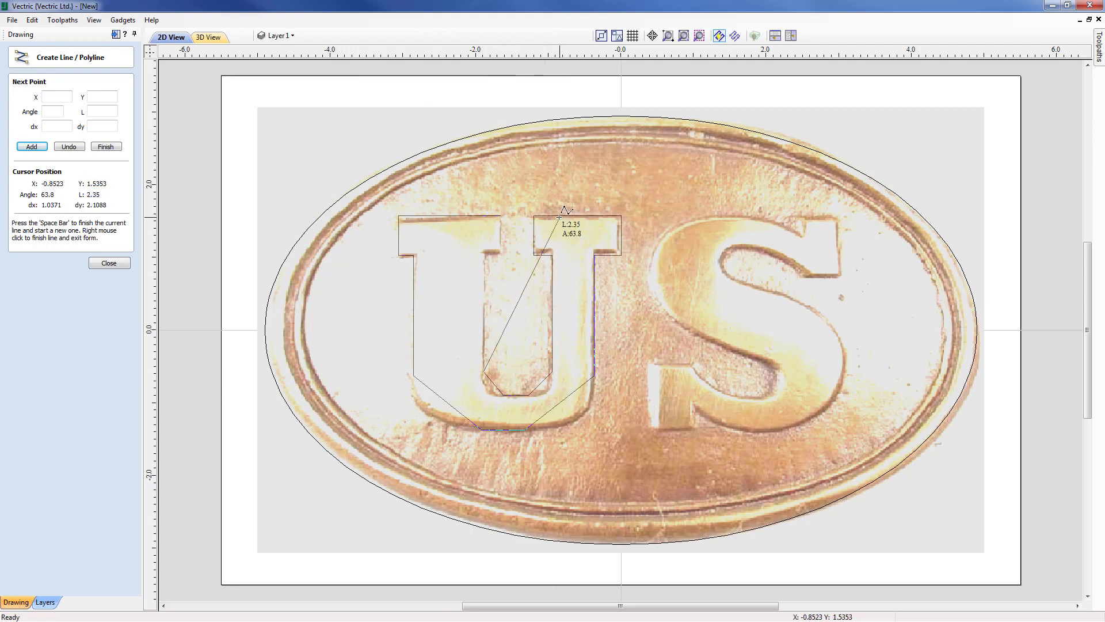
left_click(487, 254)
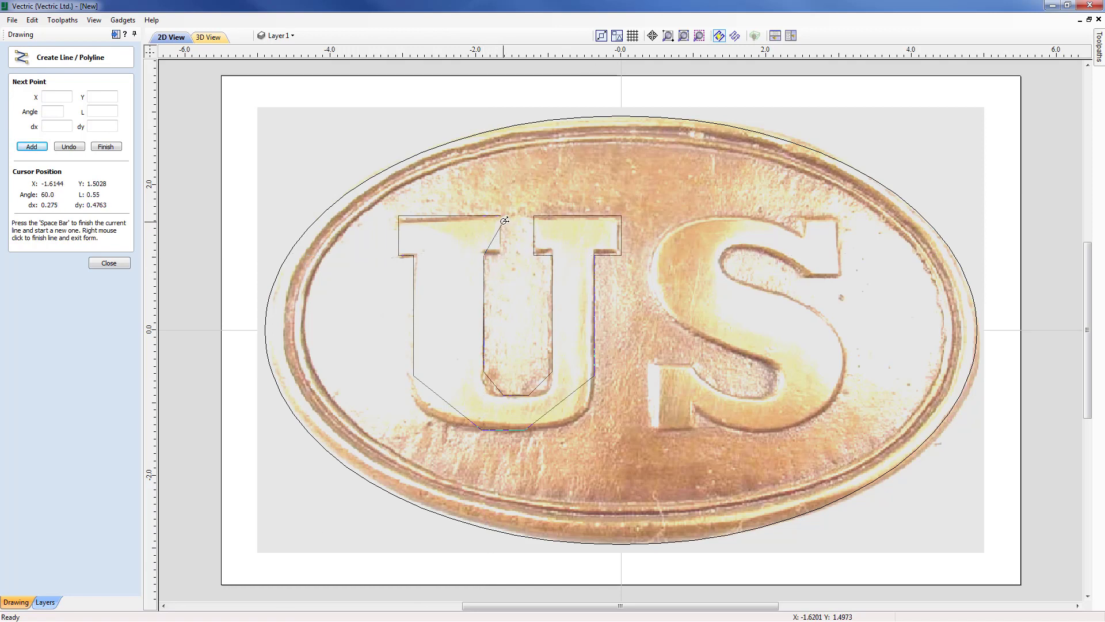
left_click(500, 254)
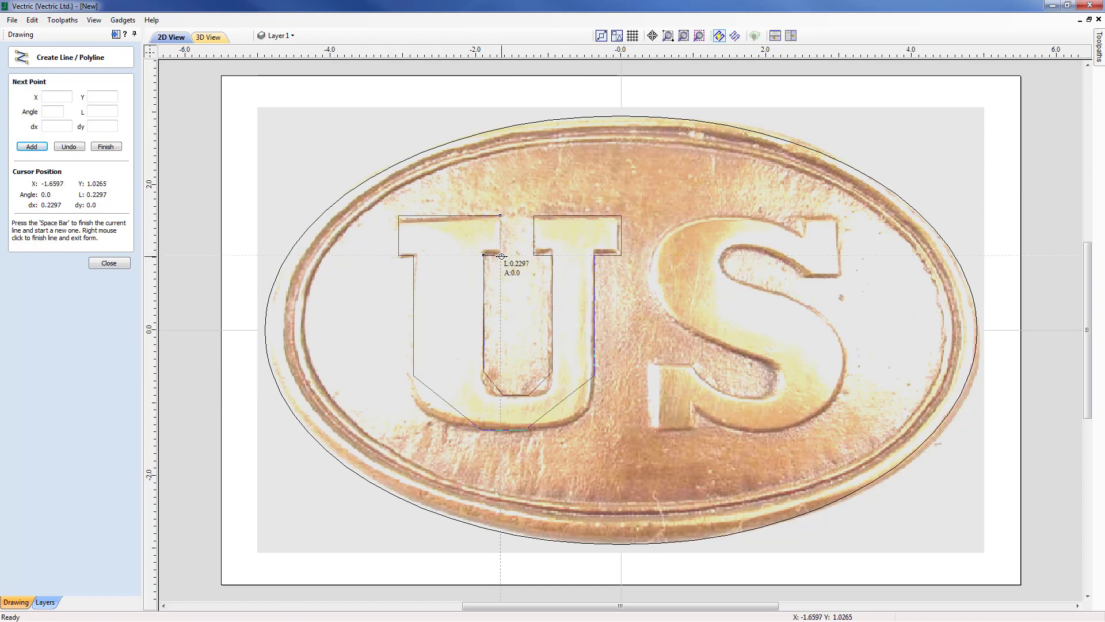
Close the U outline, then trace the S from its bottom serif through the curves to the top serif corner
left_click(500, 216)
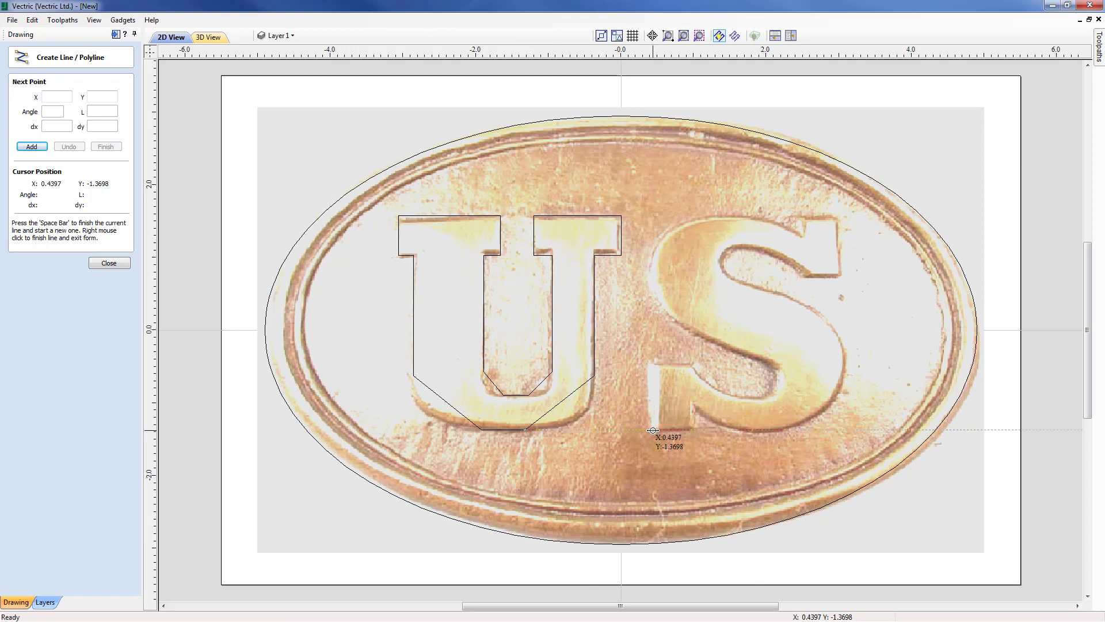
left_click(653, 430)
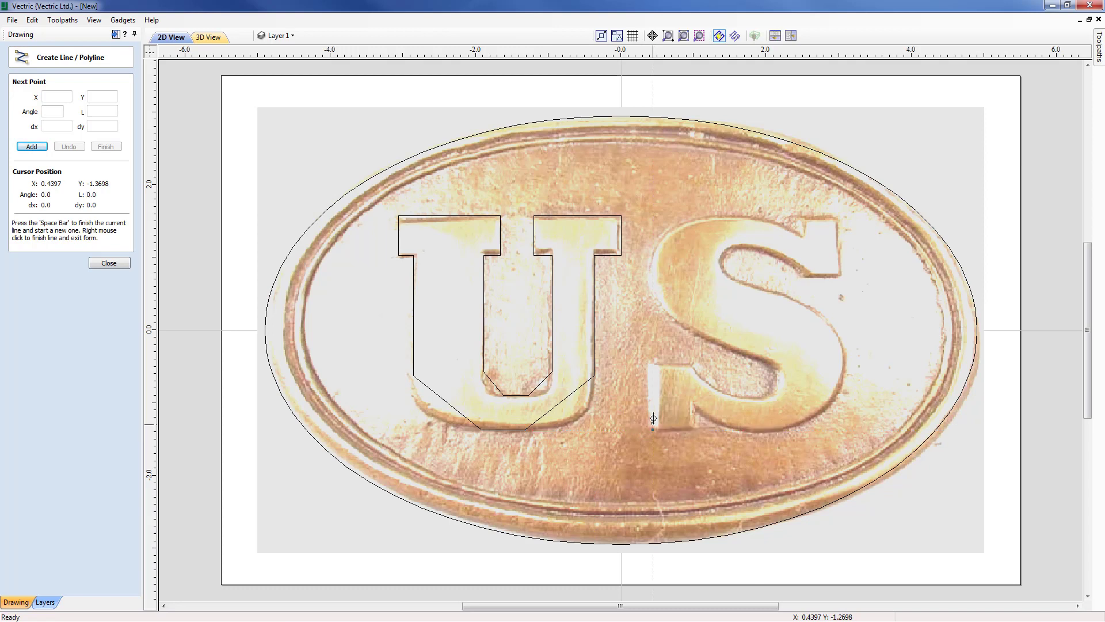
left_click(654, 364)
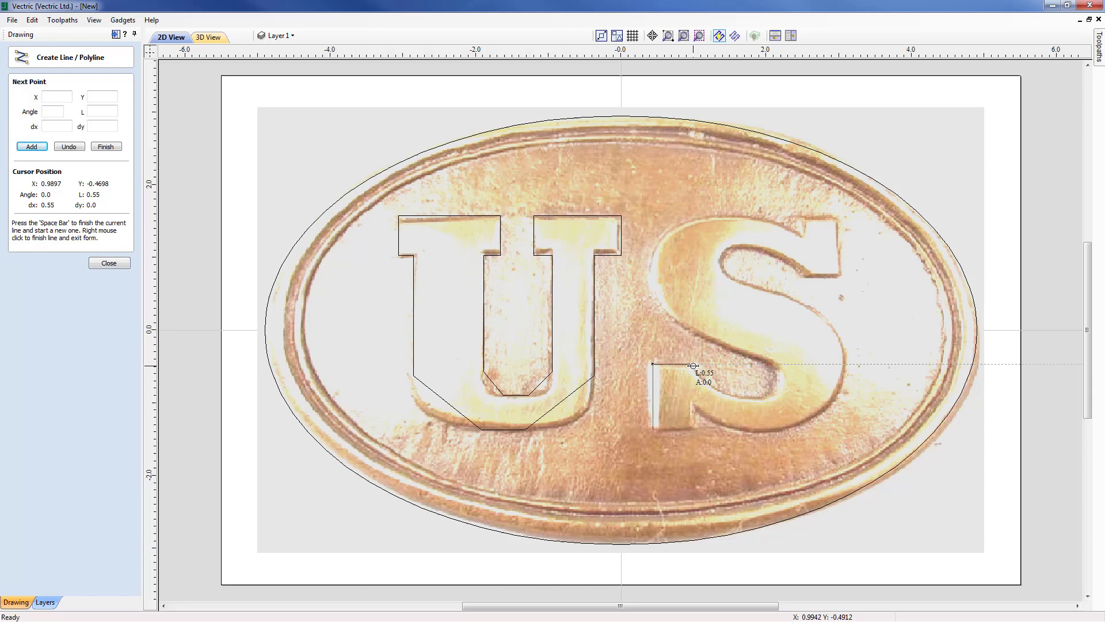
left_click(693, 365)
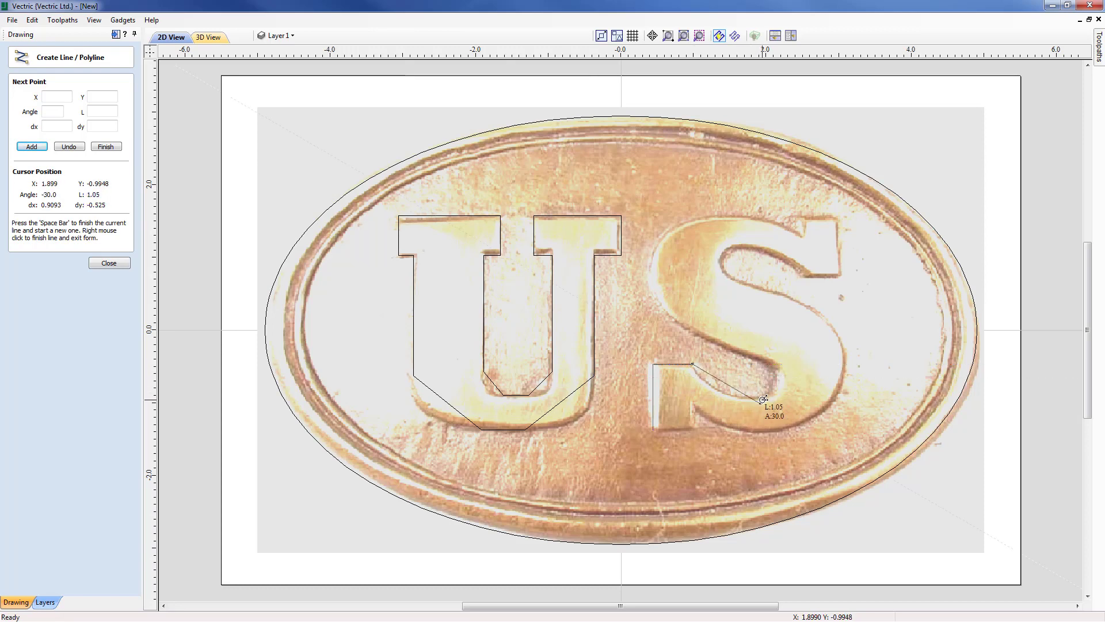
scroll(767, 398, "up", 1)
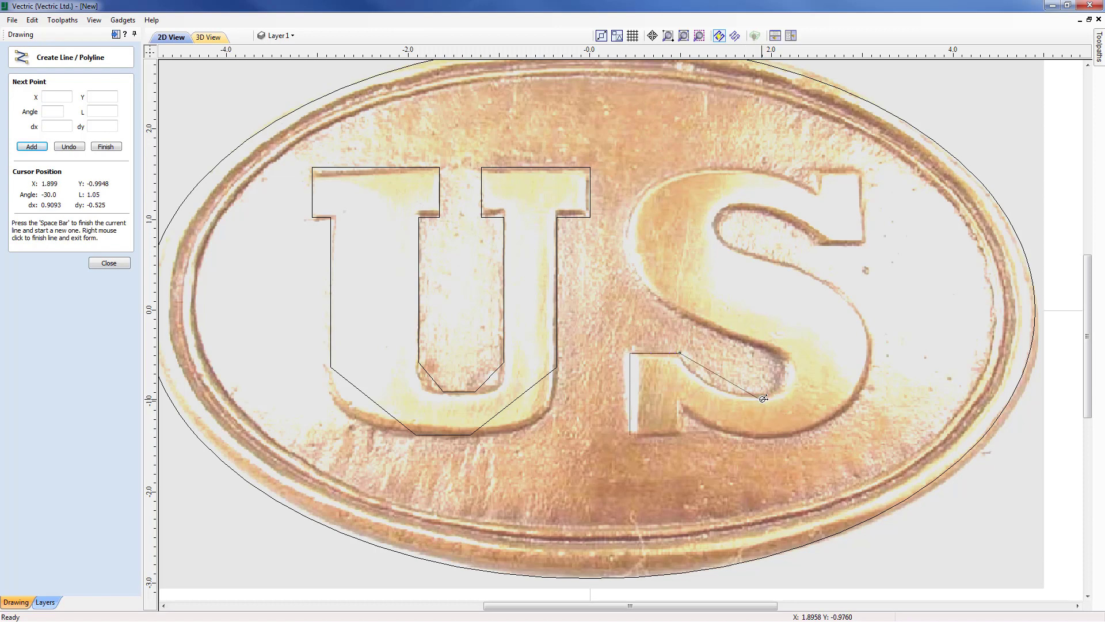
left_click(764, 400)
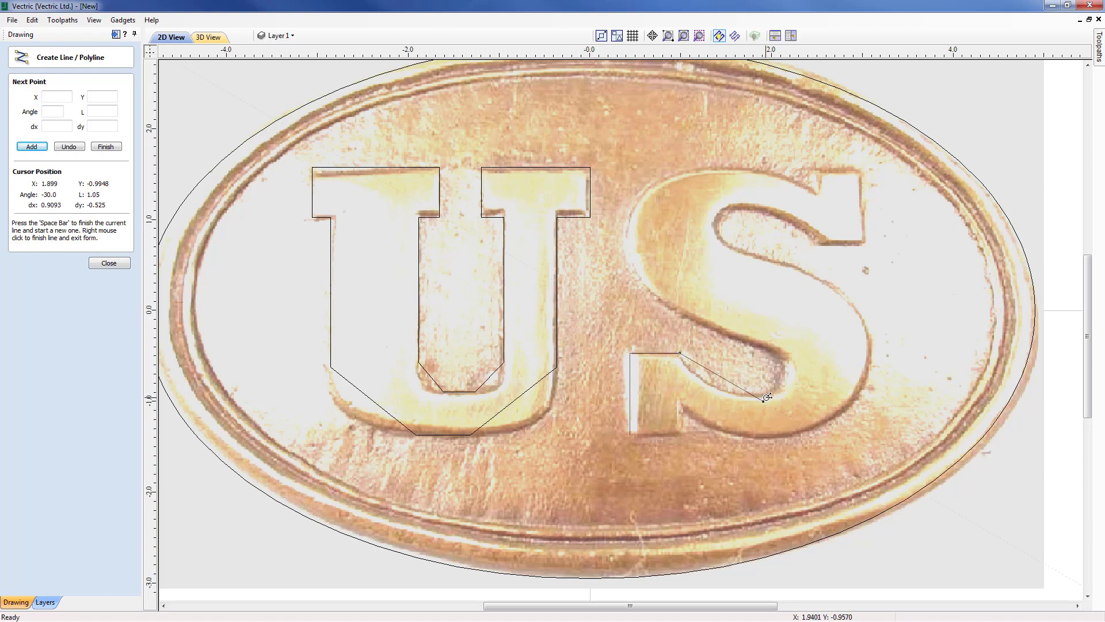
left_click(775, 350)
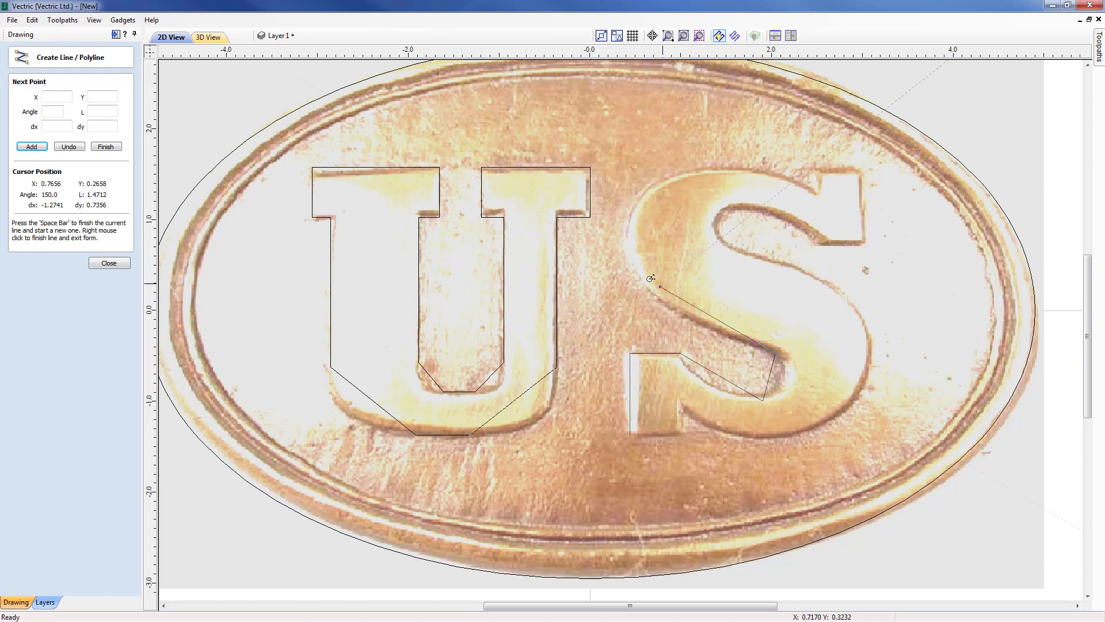
left_click(633, 211)
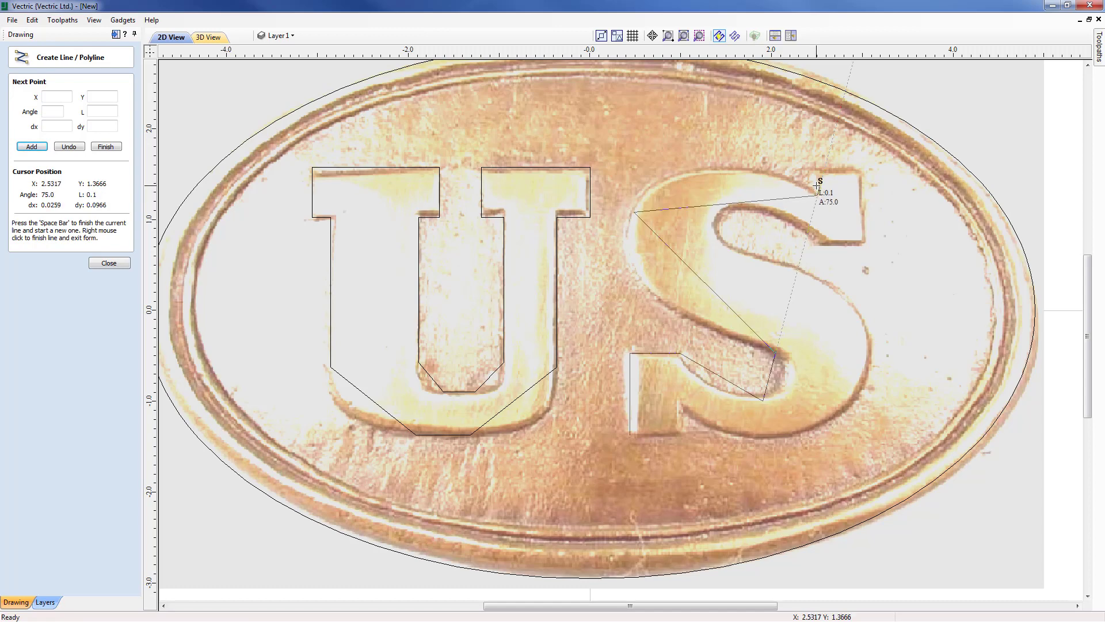
left_click(816, 196)
Trace the S's top serif, inner bends, lower curve and bottom serif, closing at the start point
scroll(816, 195, "up", 2)
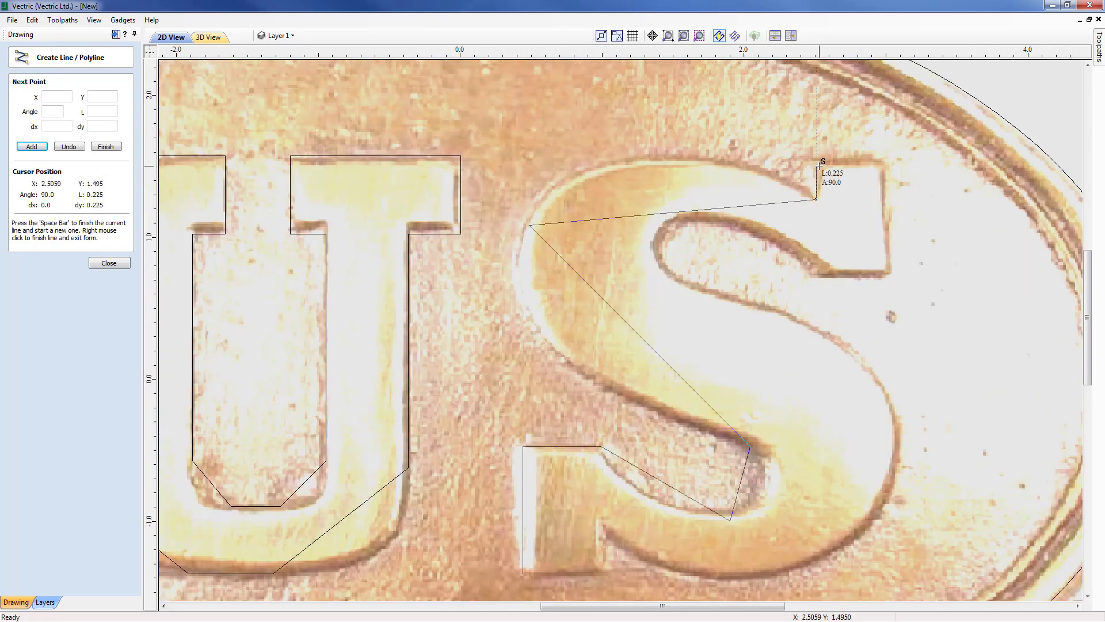
left_click(817, 164)
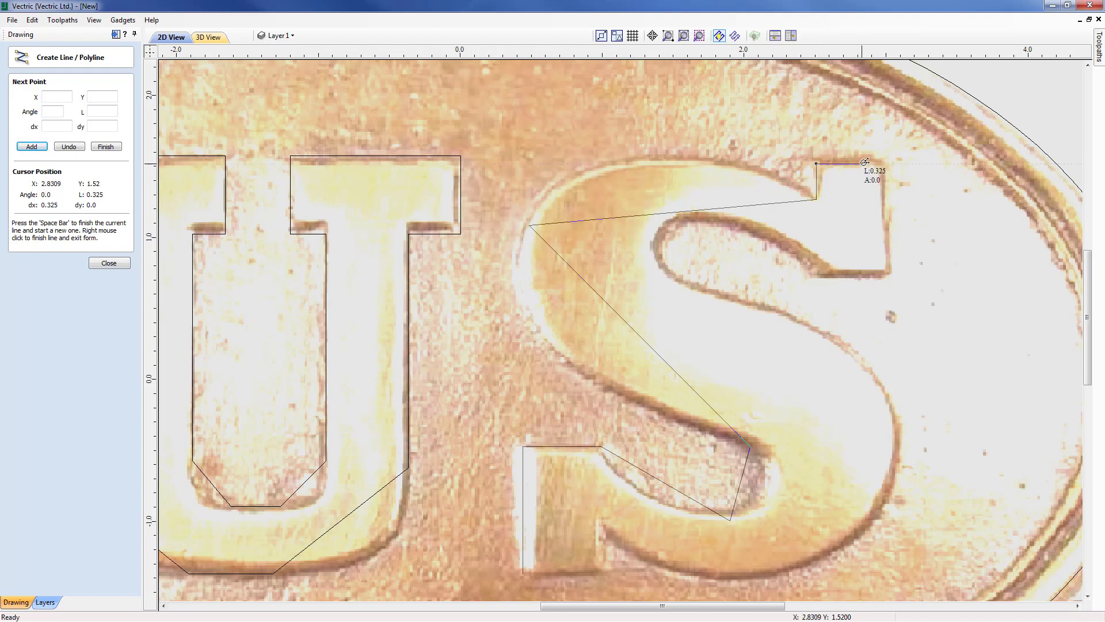
left_click(887, 163)
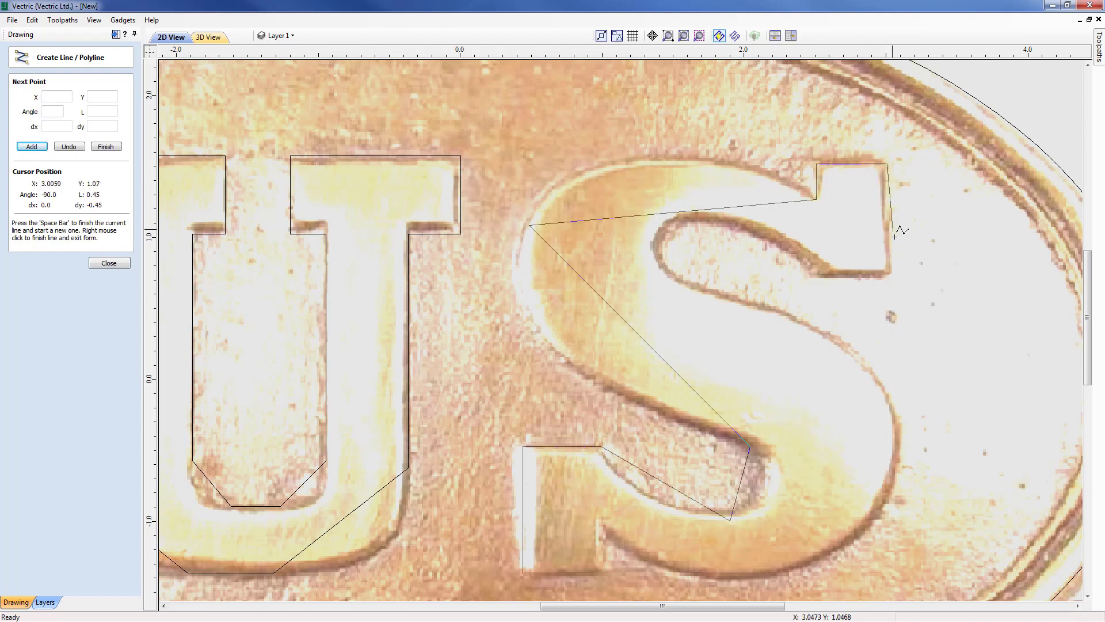
left_click(887, 275)
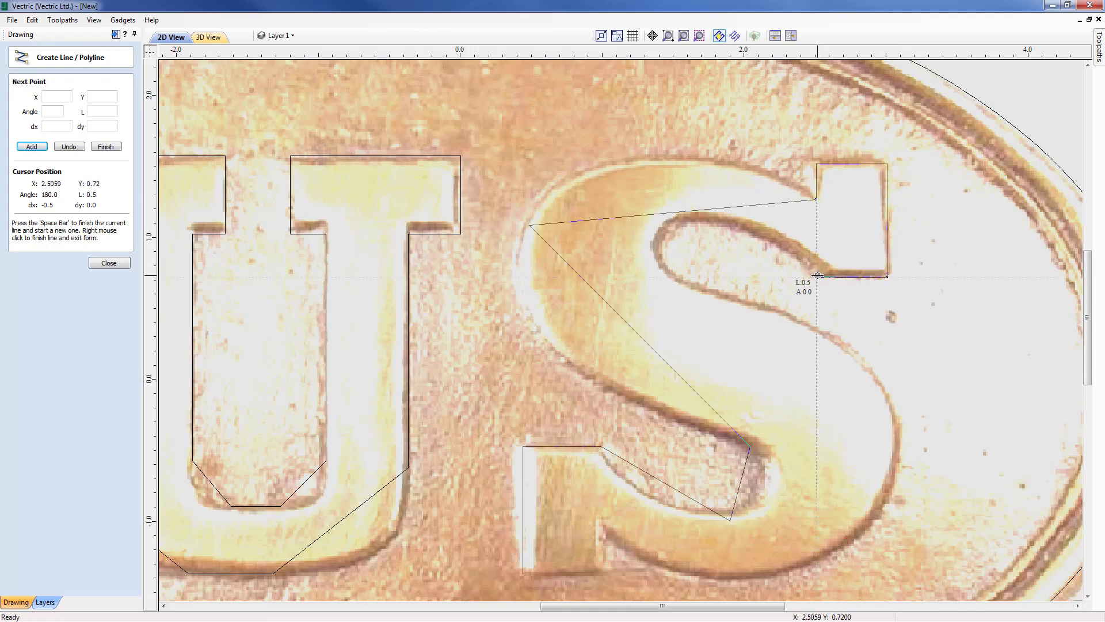
left_click(818, 276)
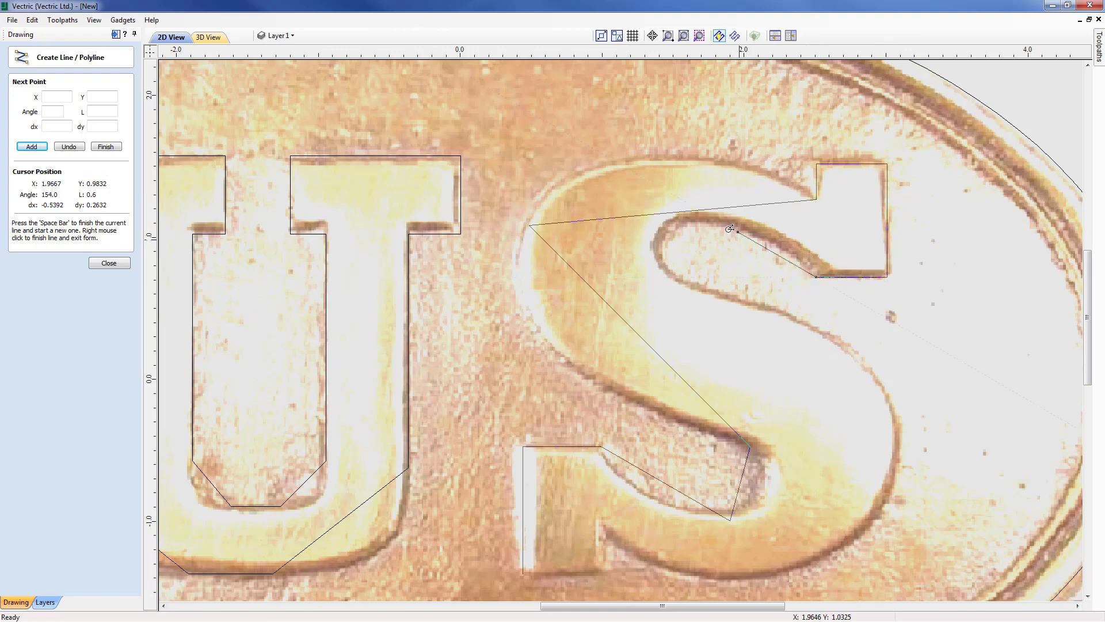
left_click(693, 218)
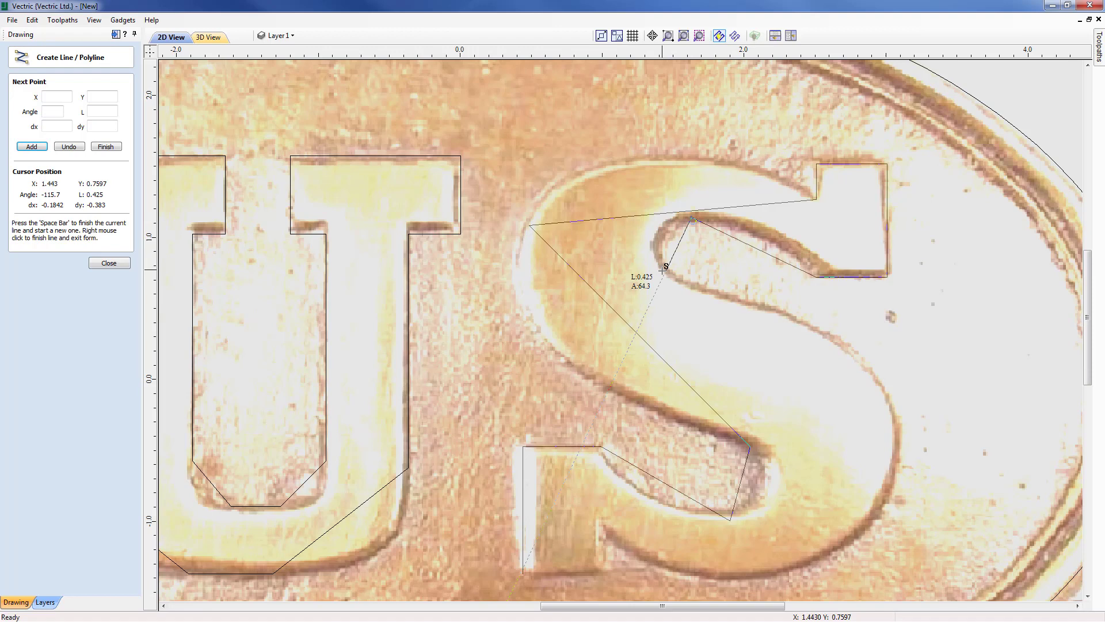
left_click(664, 276)
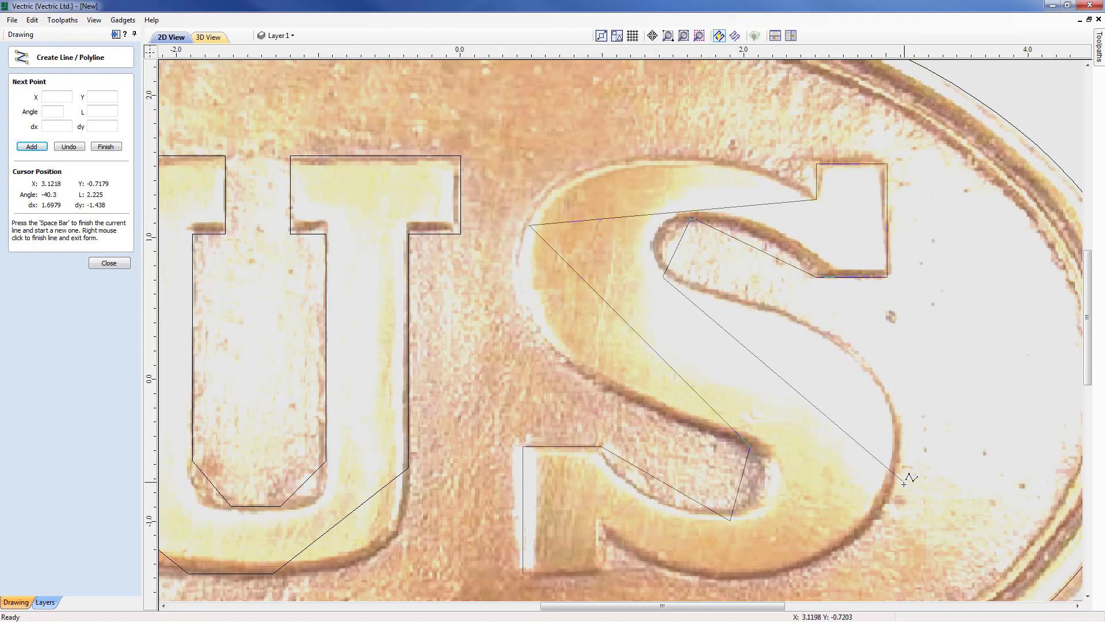
left_click(879, 503)
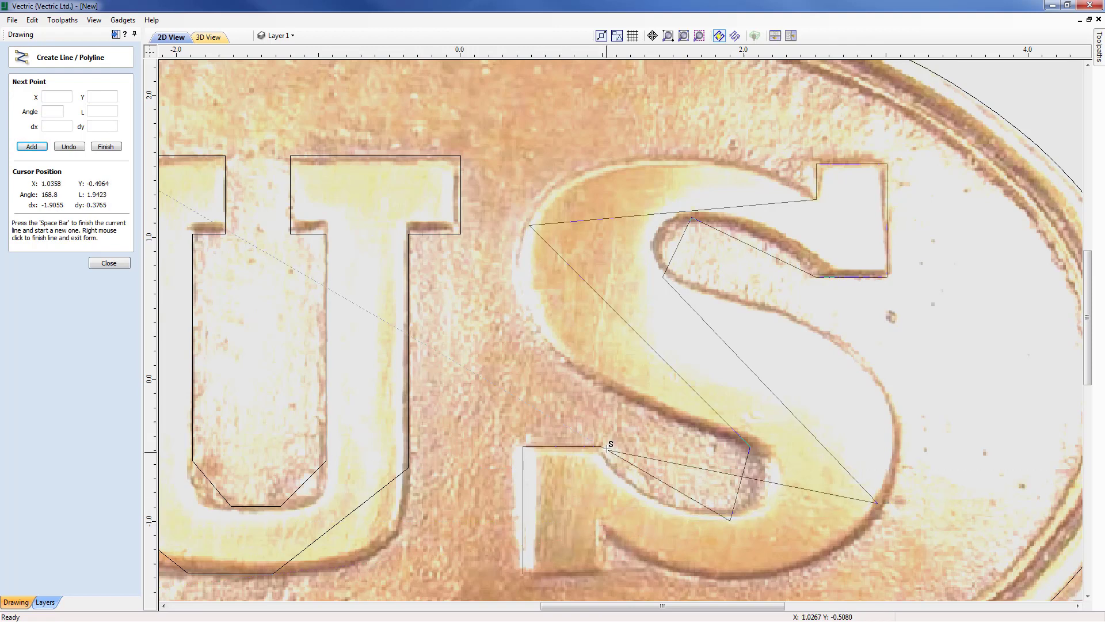
left_click(601, 522)
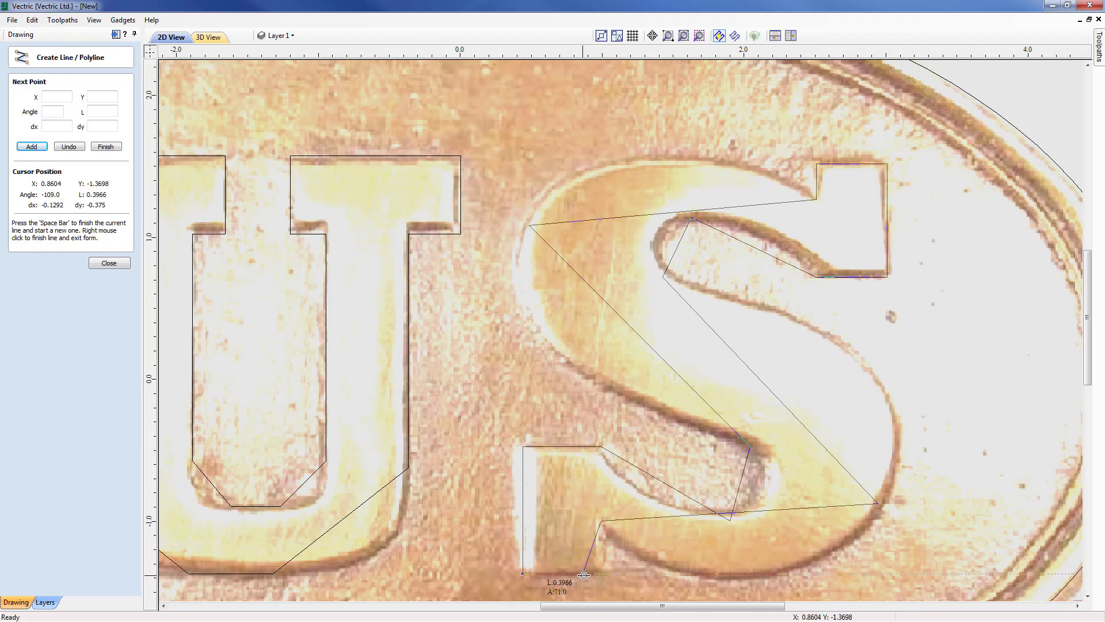
left_click(601, 573)
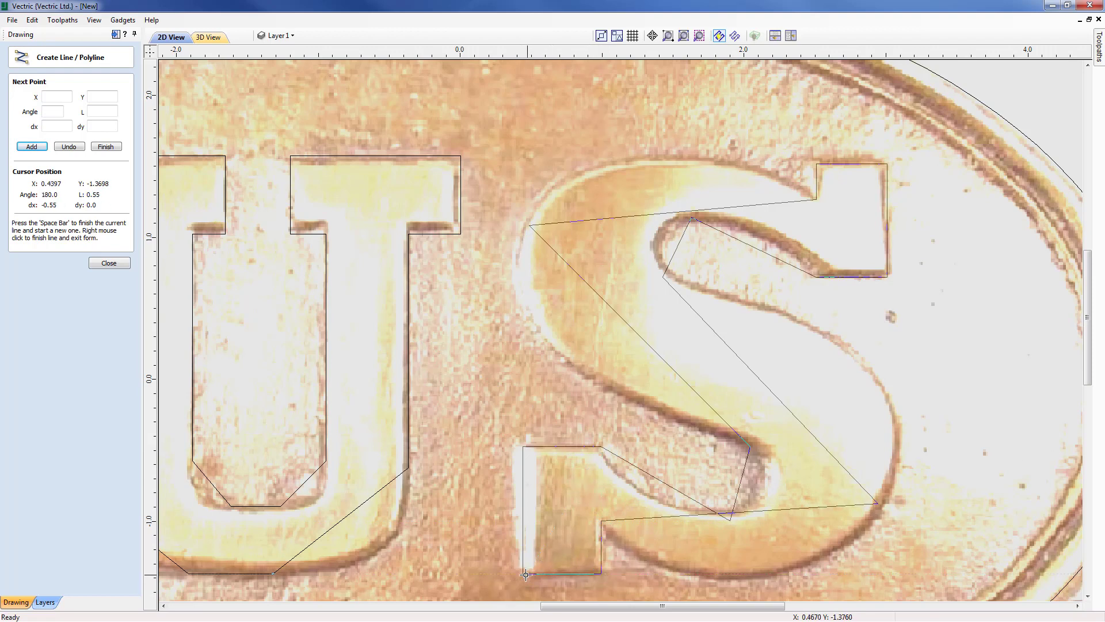
left_click(524, 574)
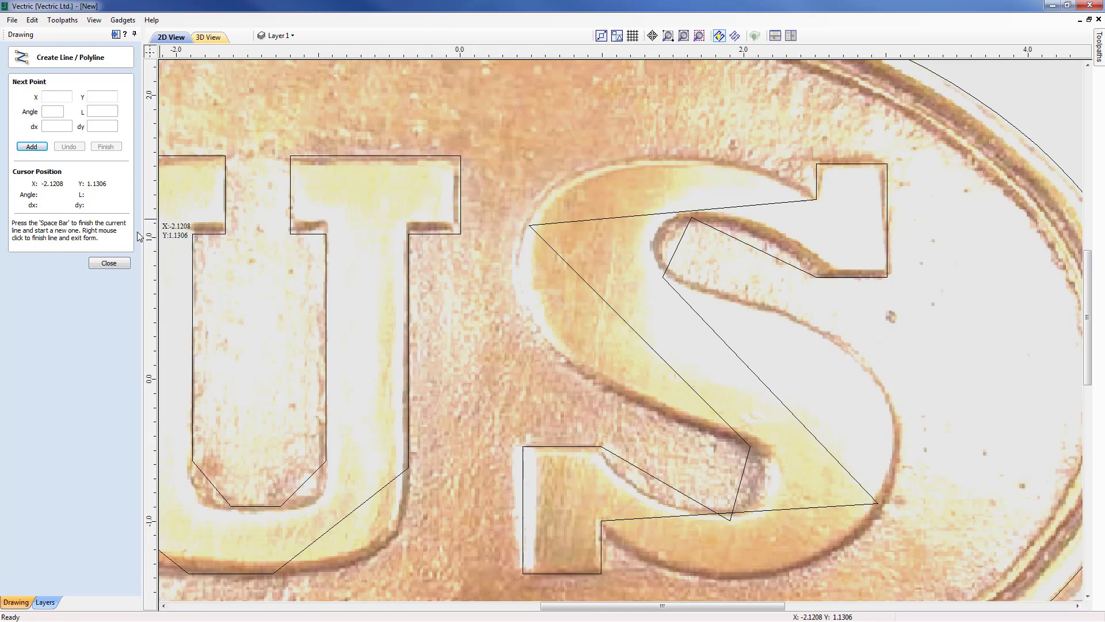
Exit line drawing, zoom out, and toggle the Bitmap Layer off and on to inspect the outlines
left_click(106, 263)
scroll(491, 284, "down", 3)
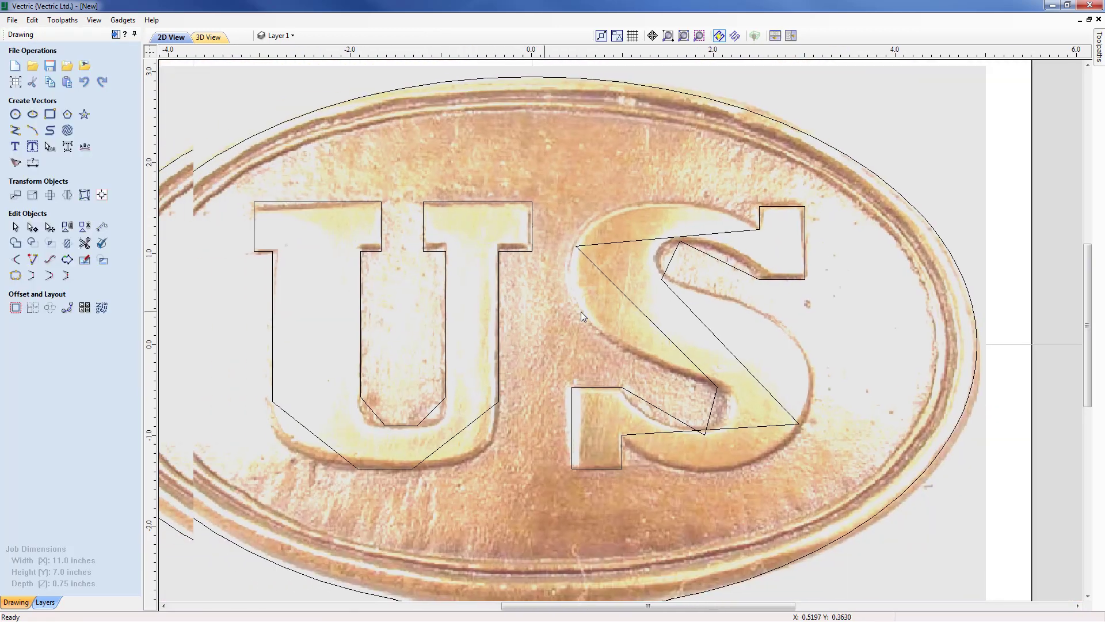
left_click(295, 35)
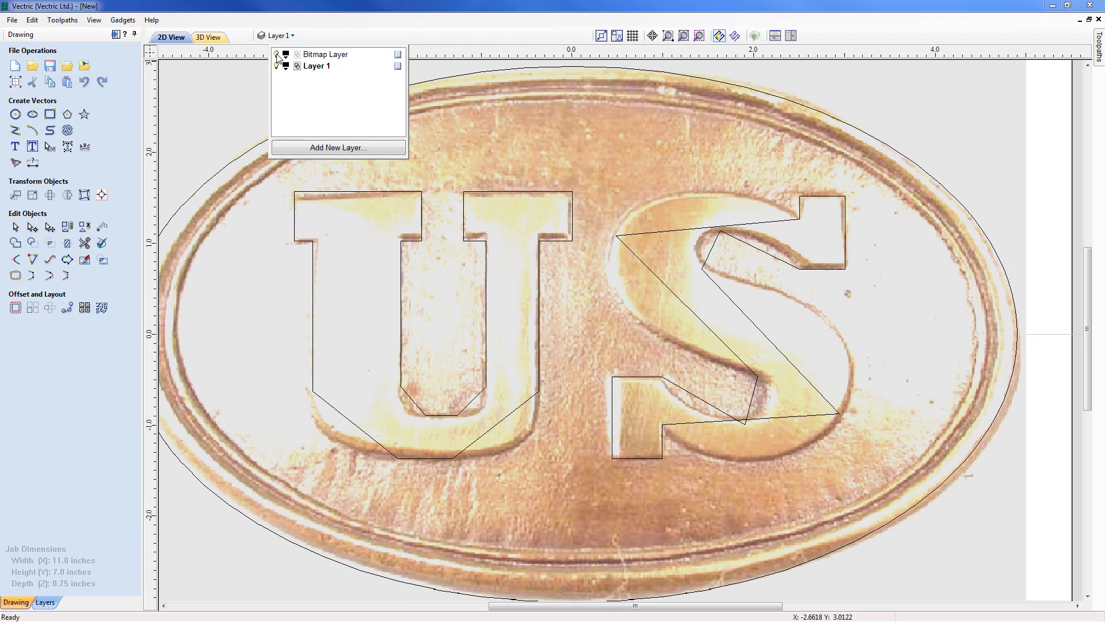
left_click(277, 55)
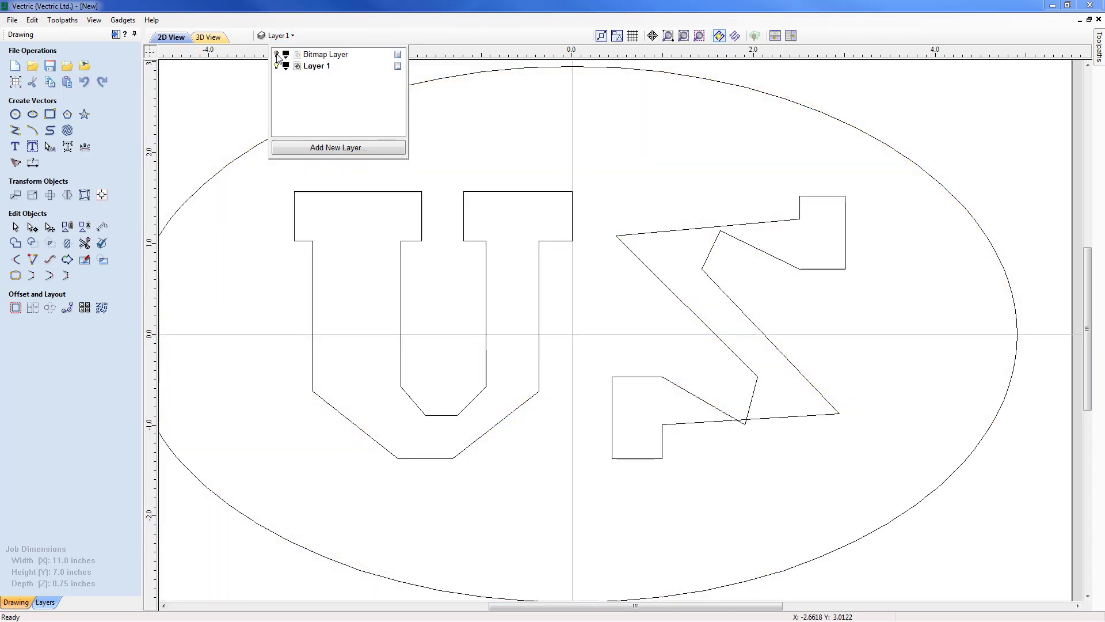
left_click(277, 55)
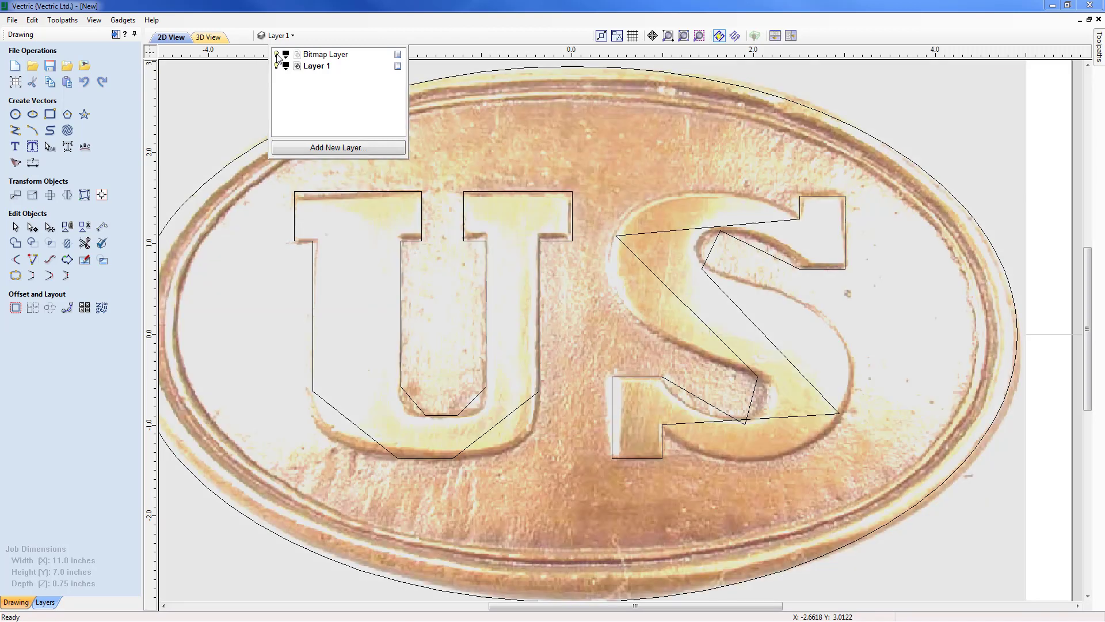
left_click(251, 87)
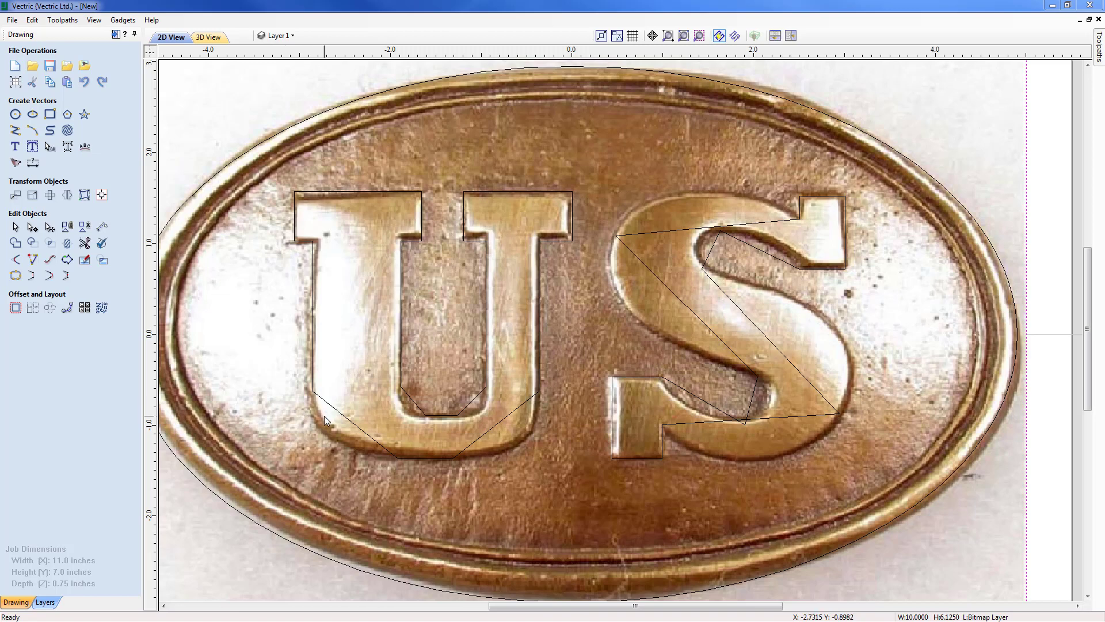
Node-edit the U outline and convert its lower-left and other lower spans to Bezier curves
left_click(354, 425)
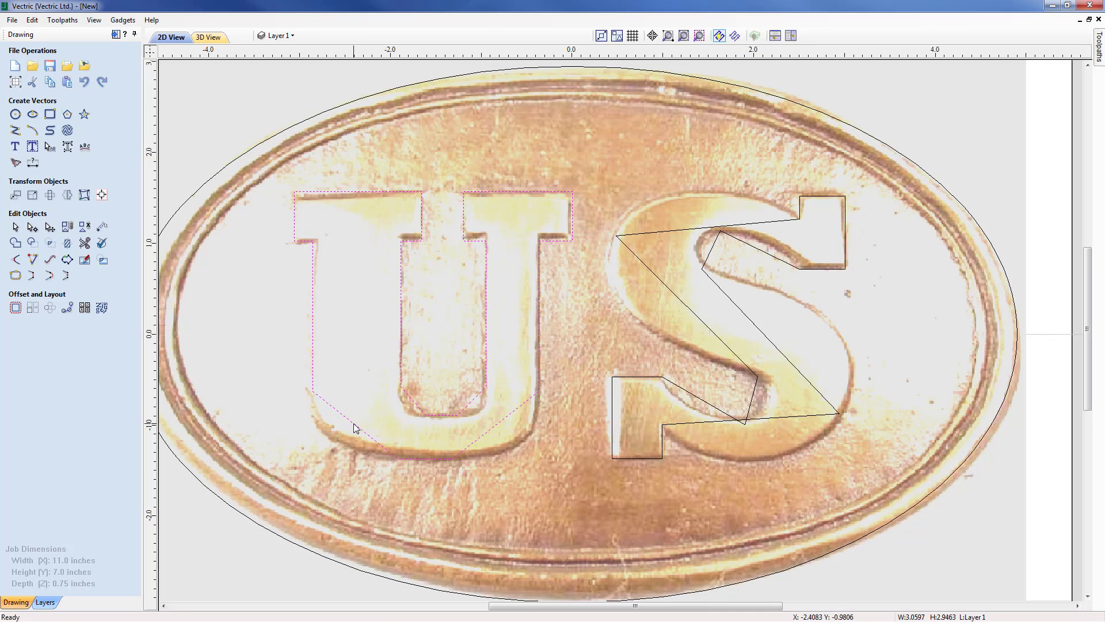
double_click(354, 426)
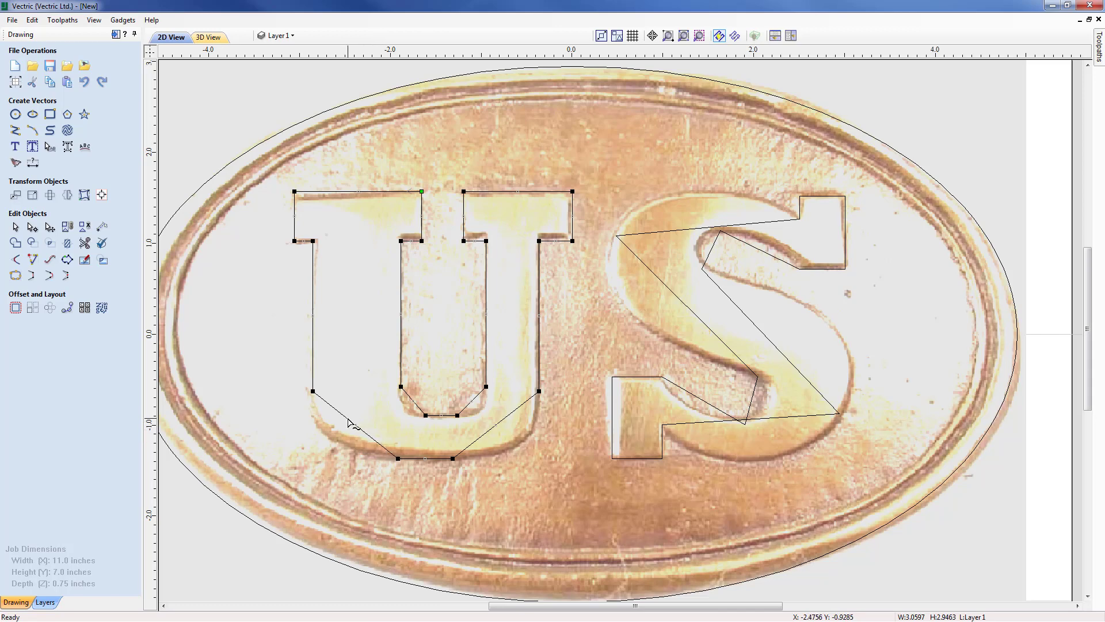
right_click(349, 423)
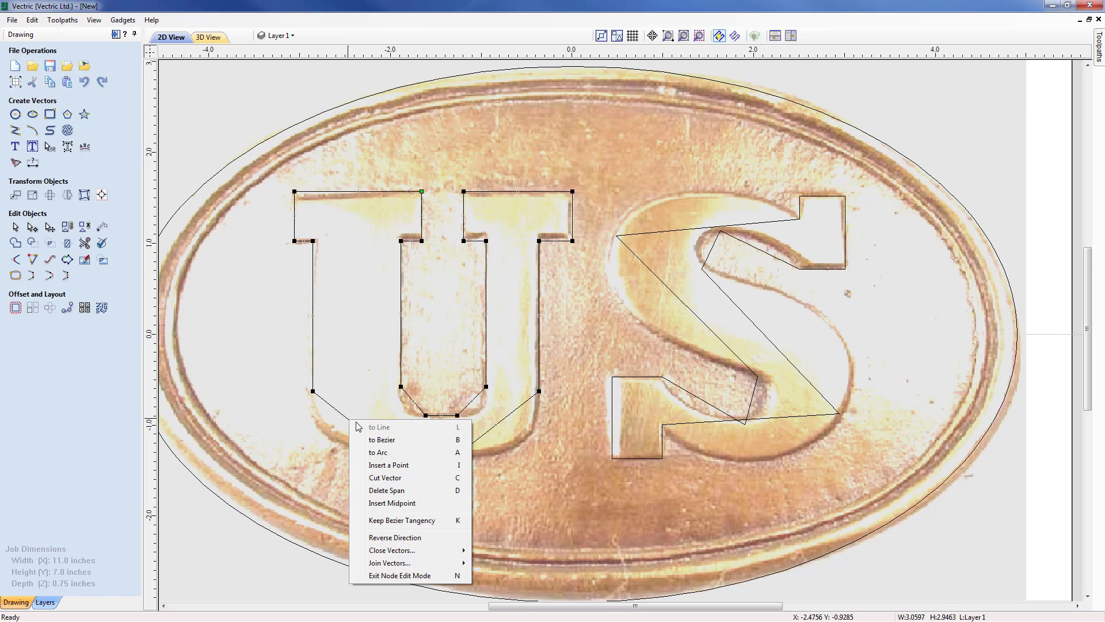
left_click(372, 440)
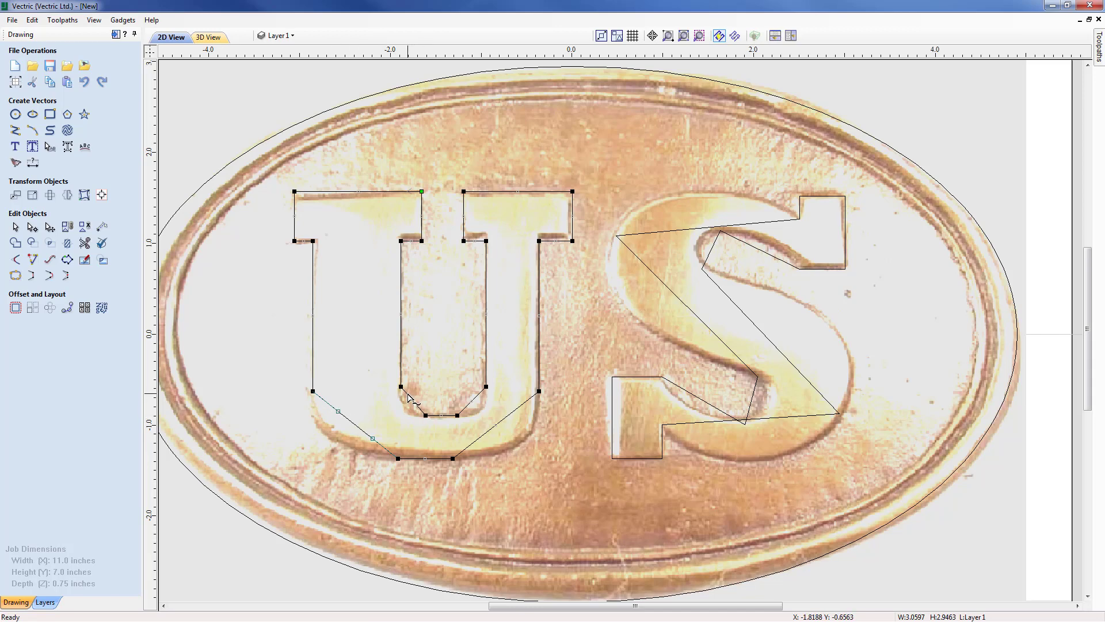
key("c")
key("c")
Drag the U's outer and inner bottom Bezier spans and handles to follow the photo's curves
mouse_move(338, 412)
left_mouse_down()
mouse_move(349, 442)
mouse_move(314, 436)
mouse_move(366, 399)
mouse_move(313, 425)
left_mouse_up()
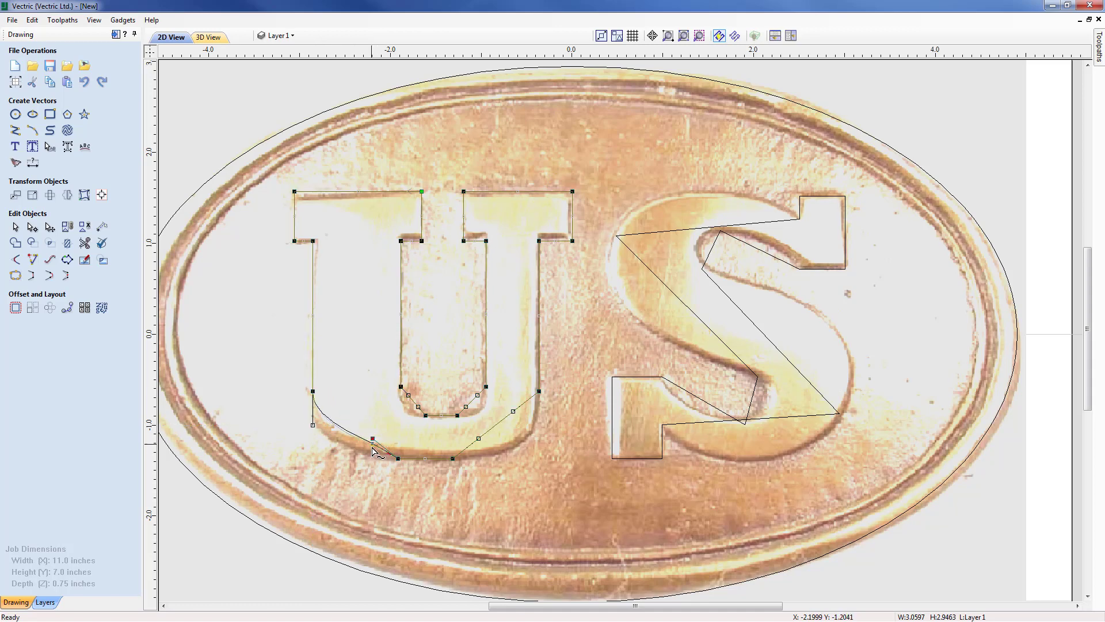
left_click_drag(371, 459, 372, 458)
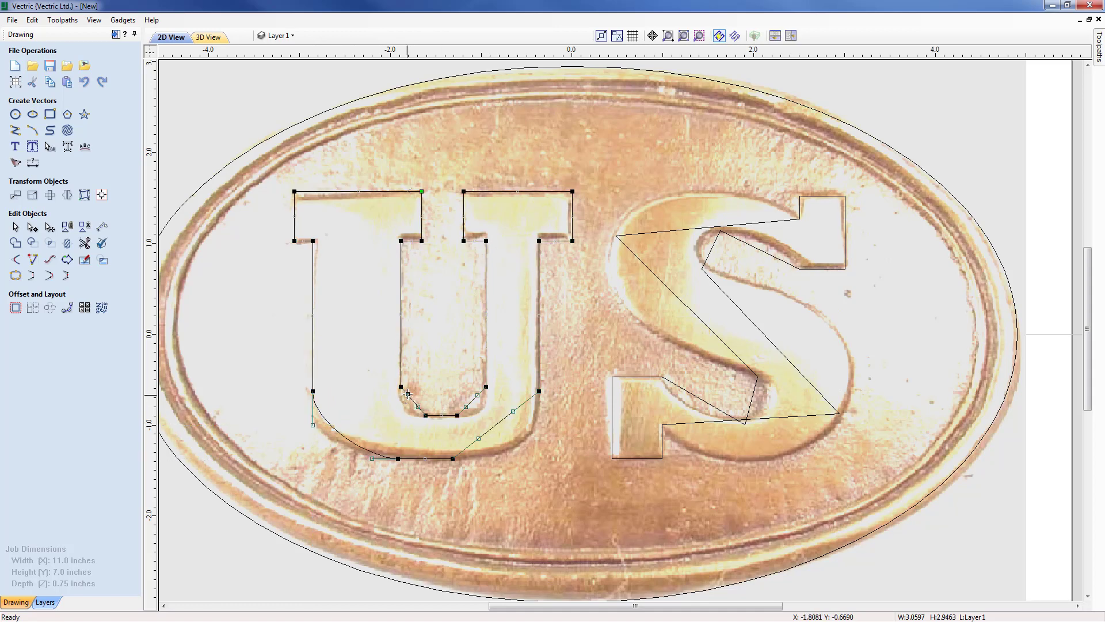
left_click(407, 395)
left_click_drag(402, 399, 415, 415)
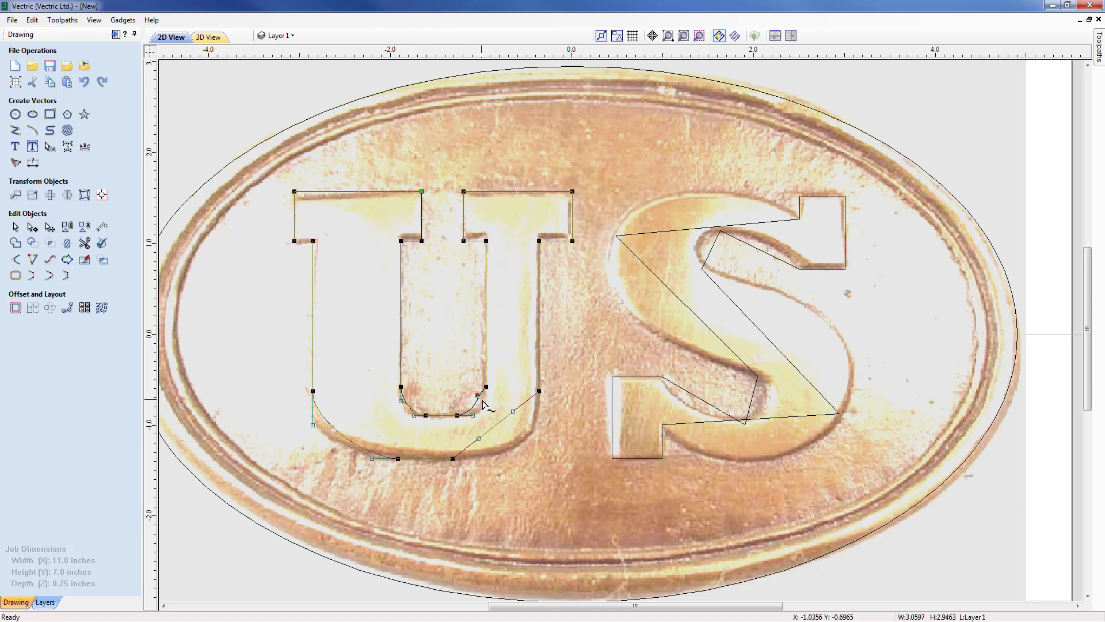
left_click_drag(478, 395, 486, 402)
left_click_drag(513, 411, 538, 422)
left_click_drag(479, 438, 490, 458)
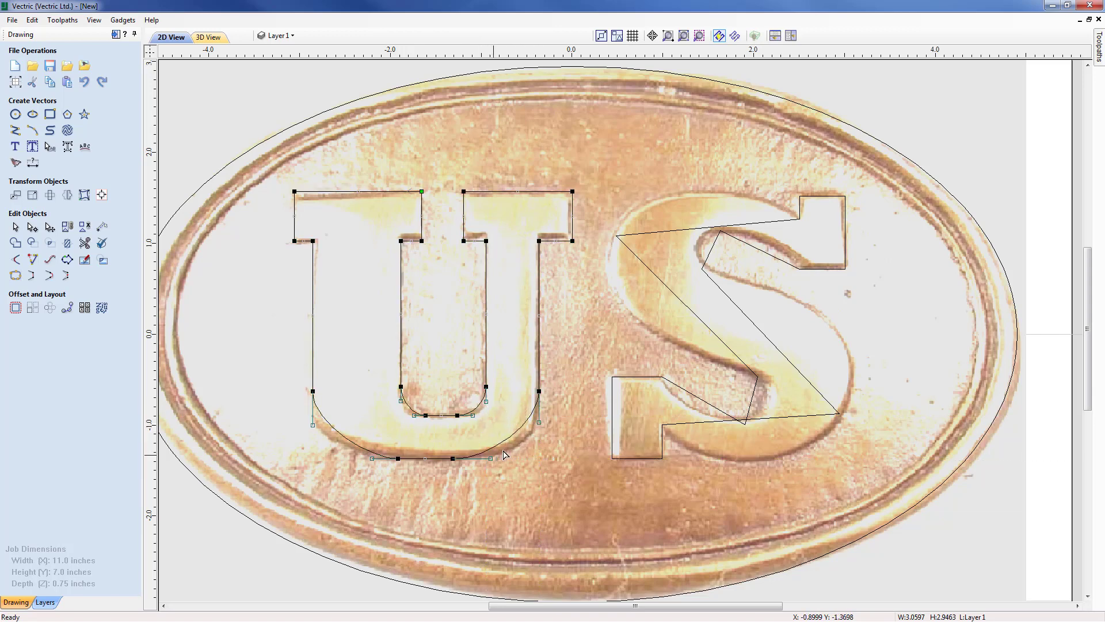
Turn on Keep Bezier Tangency and round the U's outer lower-left and lower-right curves further
right_click(339, 435)
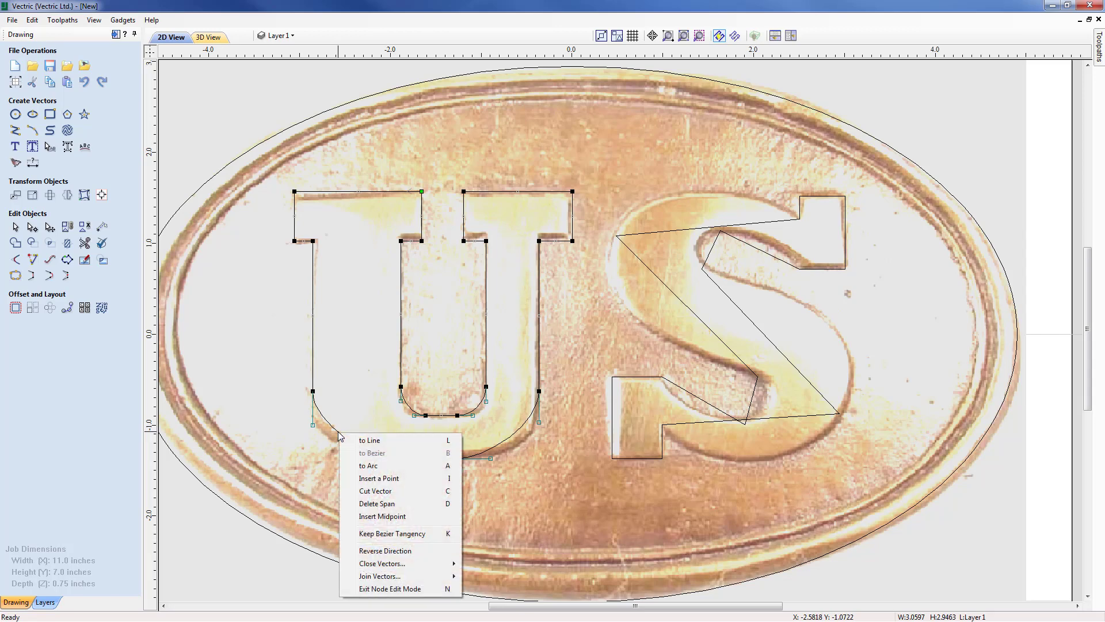
left_click(369, 534)
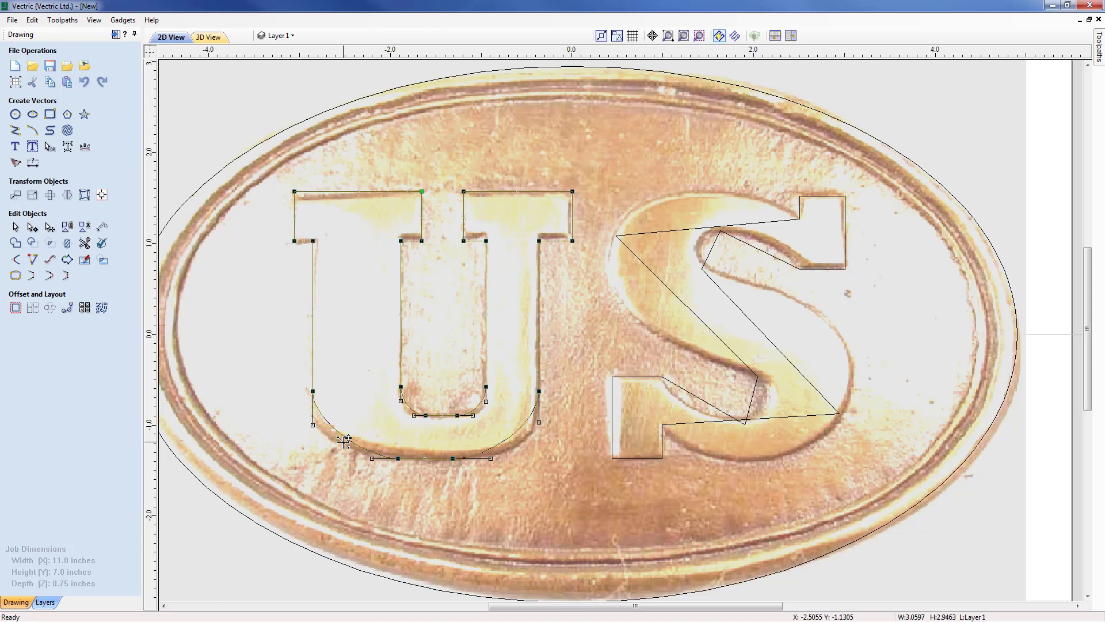
mouse_move(344, 441)
left_mouse_down()
mouse_move(326, 453)
mouse_move(333, 444)
left_mouse_up()
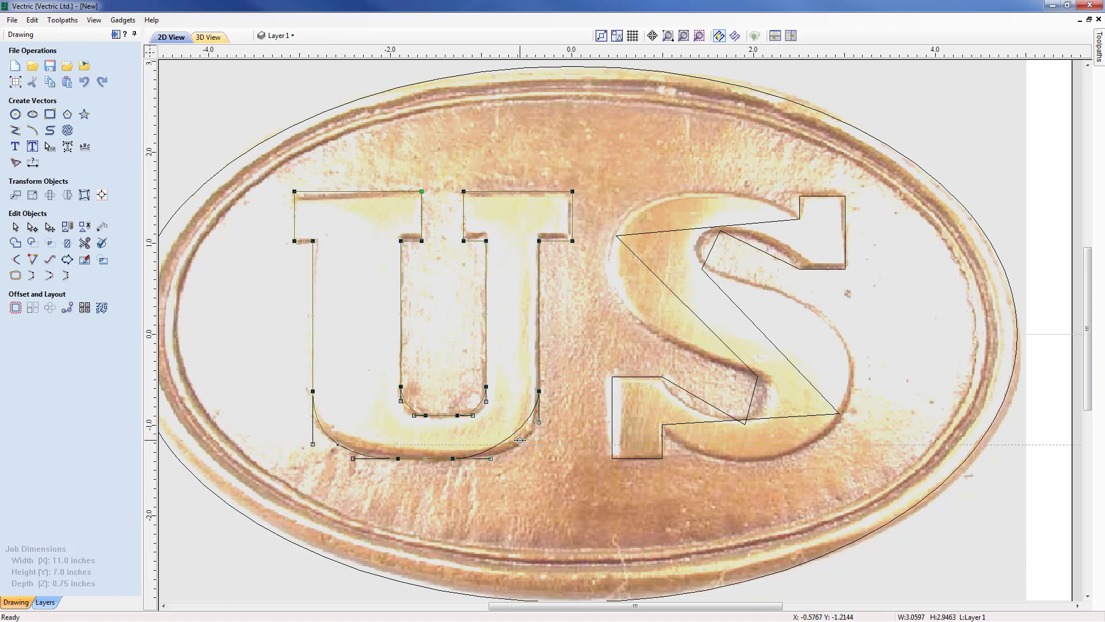
left_click_drag(520, 440, 524, 448)
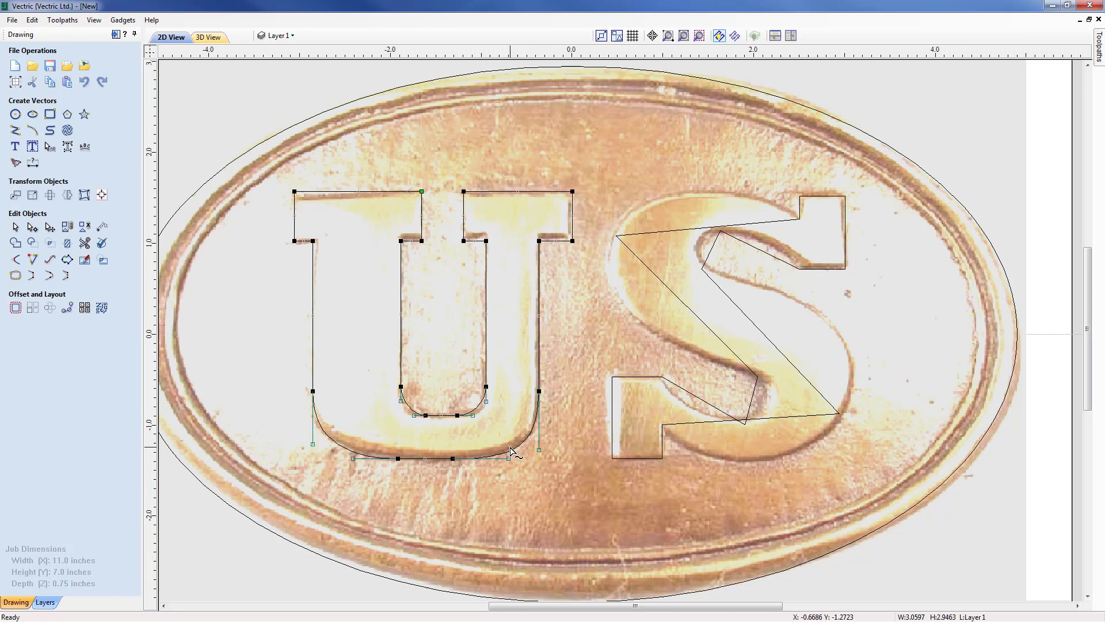
Switch node editing to the S outline and enable Keep Bezier Tangency
left_click(693, 395)
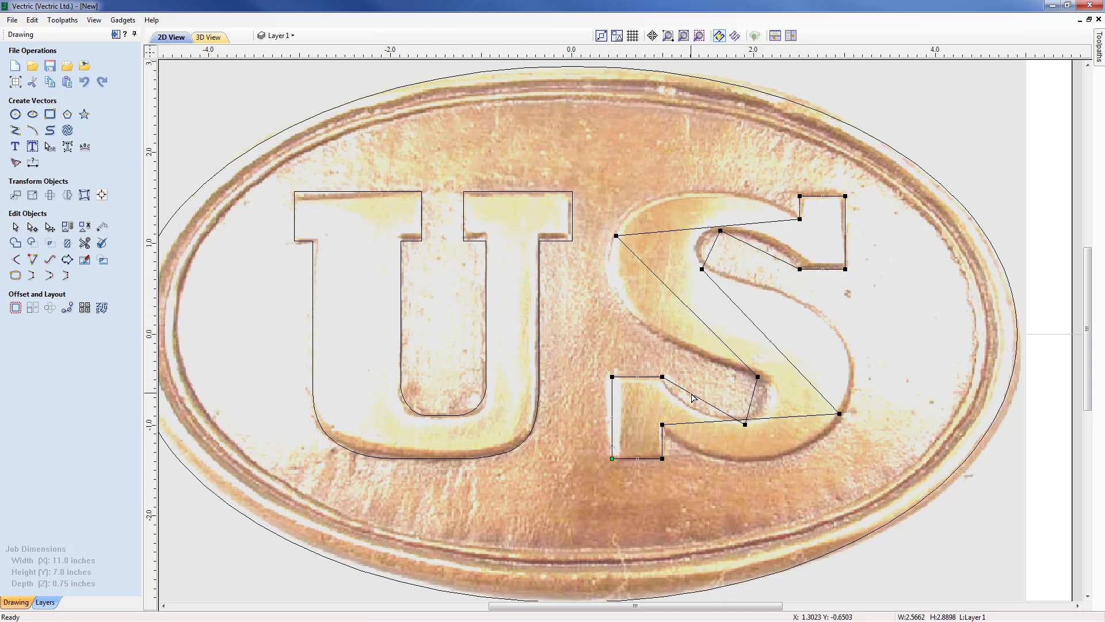
right_click(692, 396)
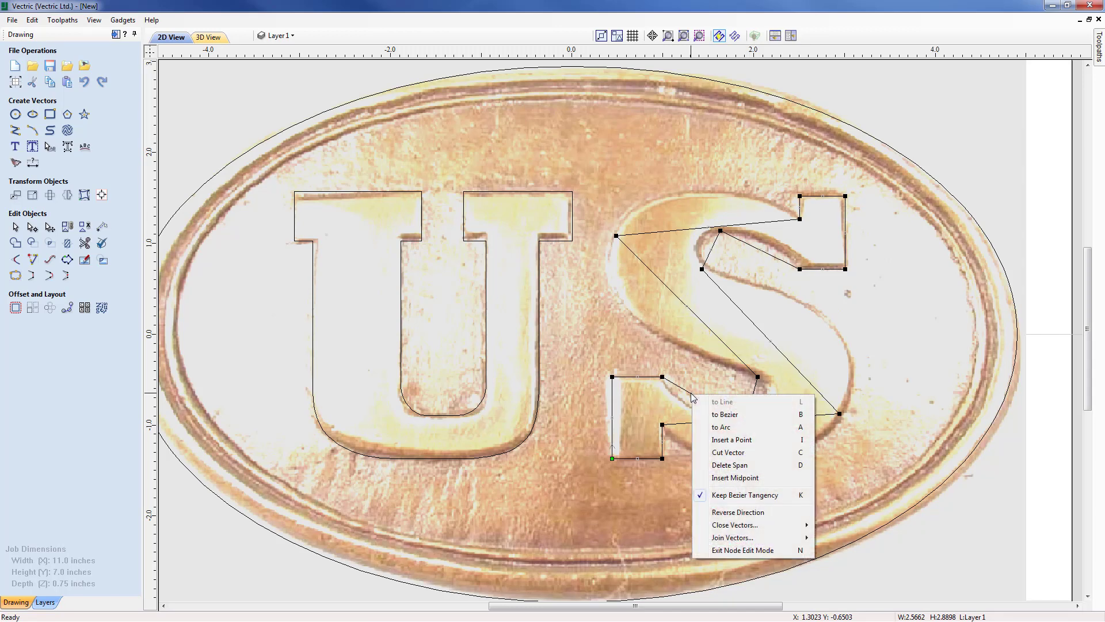
left_click(724, 496)
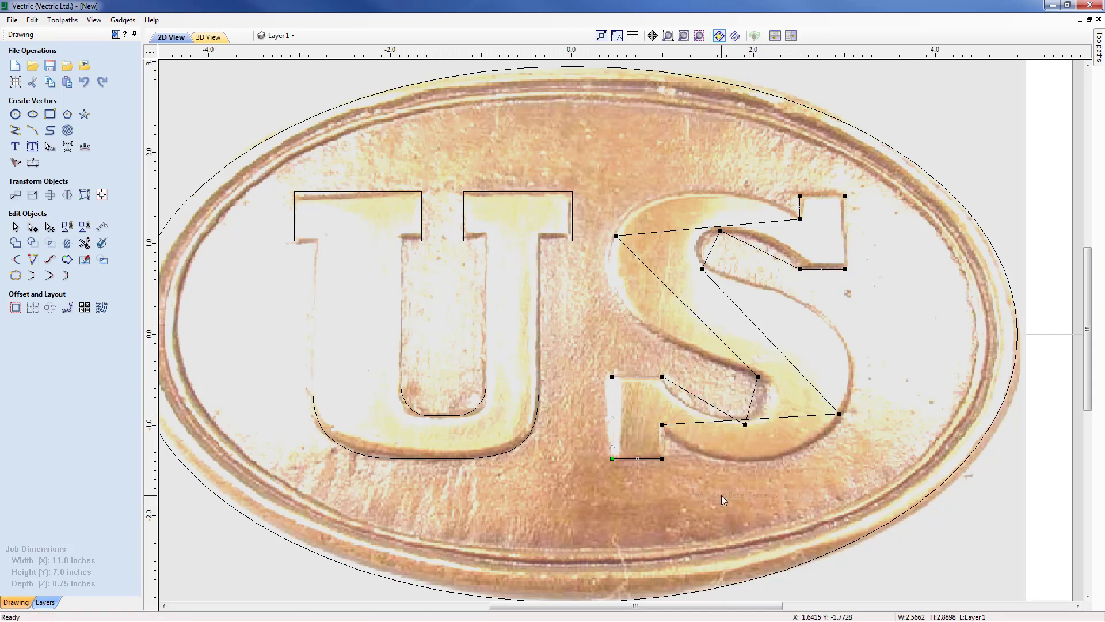
Try Smooth Point on the S's lower inner node and undo it, then marquee-select the S nodes, leaving out the upper and lower serif corners
right_click(745, 426)
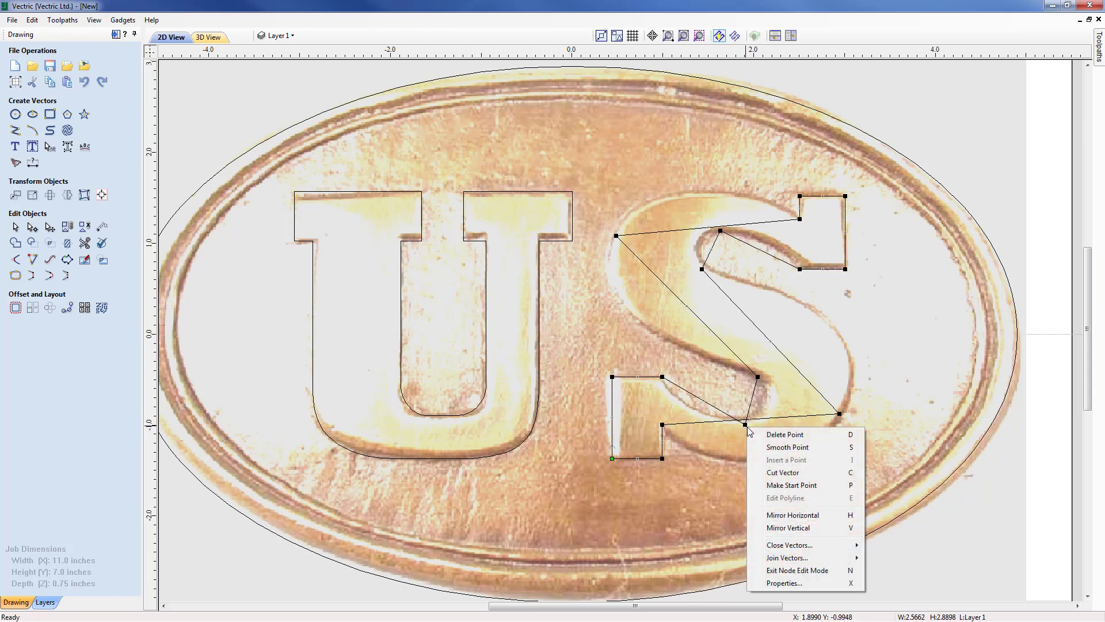
left_click(772, 449)
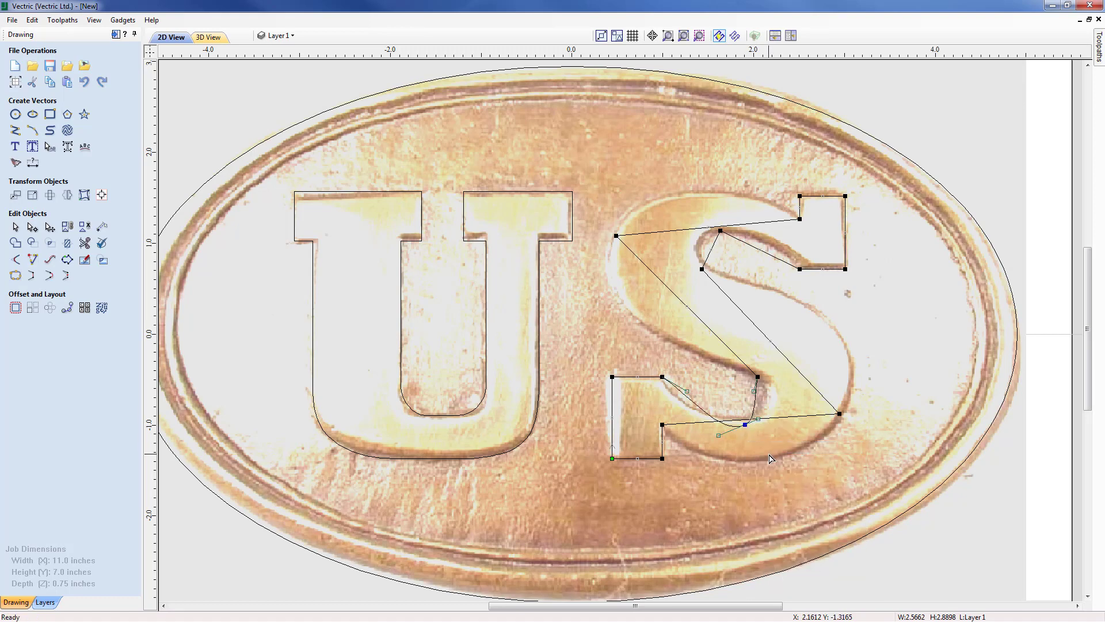
key("ctrl+z")
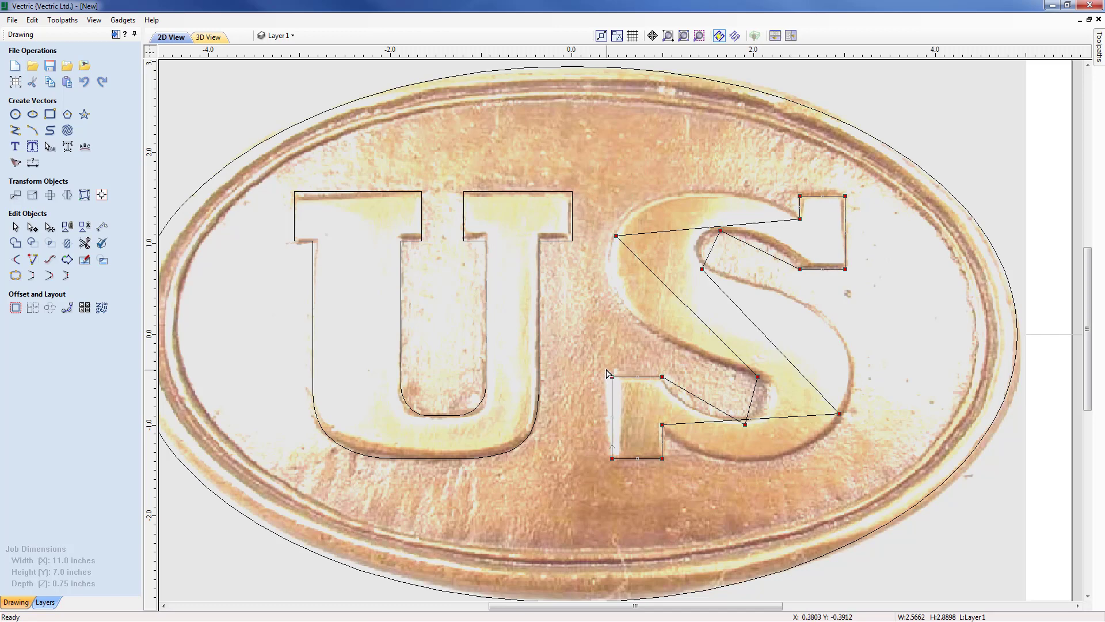
left_click_drag(599, 367, 681, 484)
left_click_drag(792, 179, 856, 280)
Smooth the selected S nodes into curves, then reshape the inner top curve and deepen the lower curve into the tail
key("s")
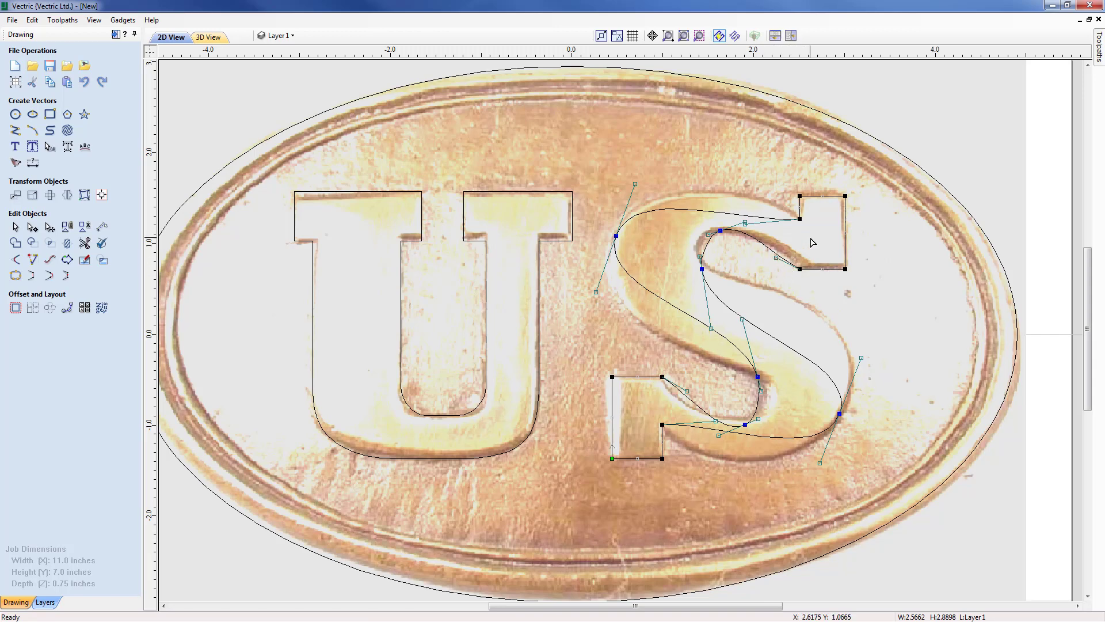
scroll(812, 247, "up", 3)
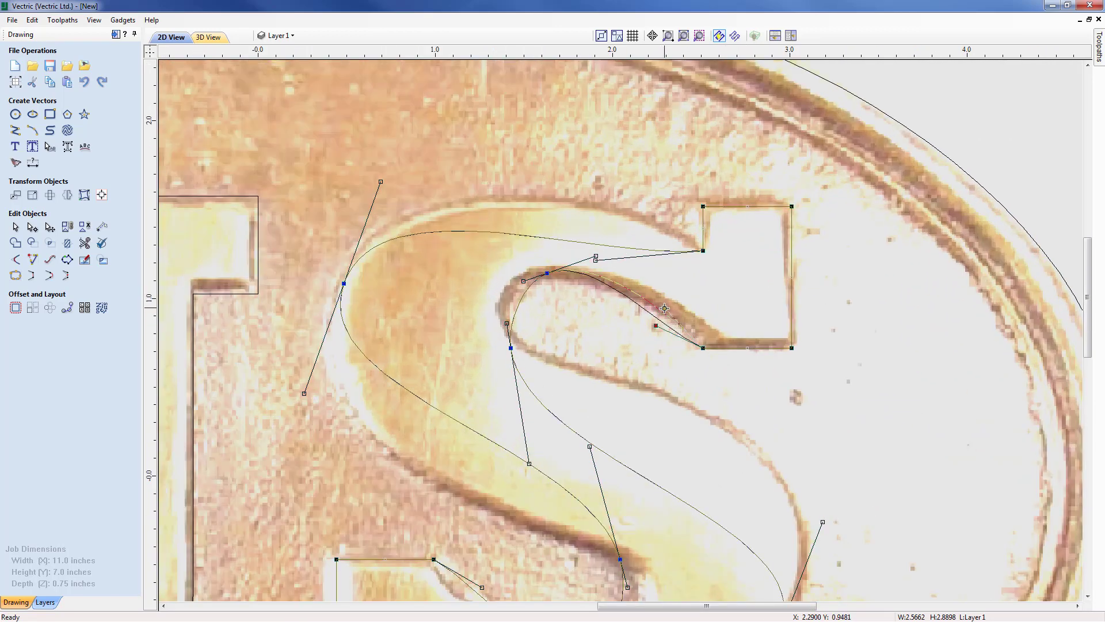
left_click_drag(655, 326, 665, 308)
left_click(595, 260)
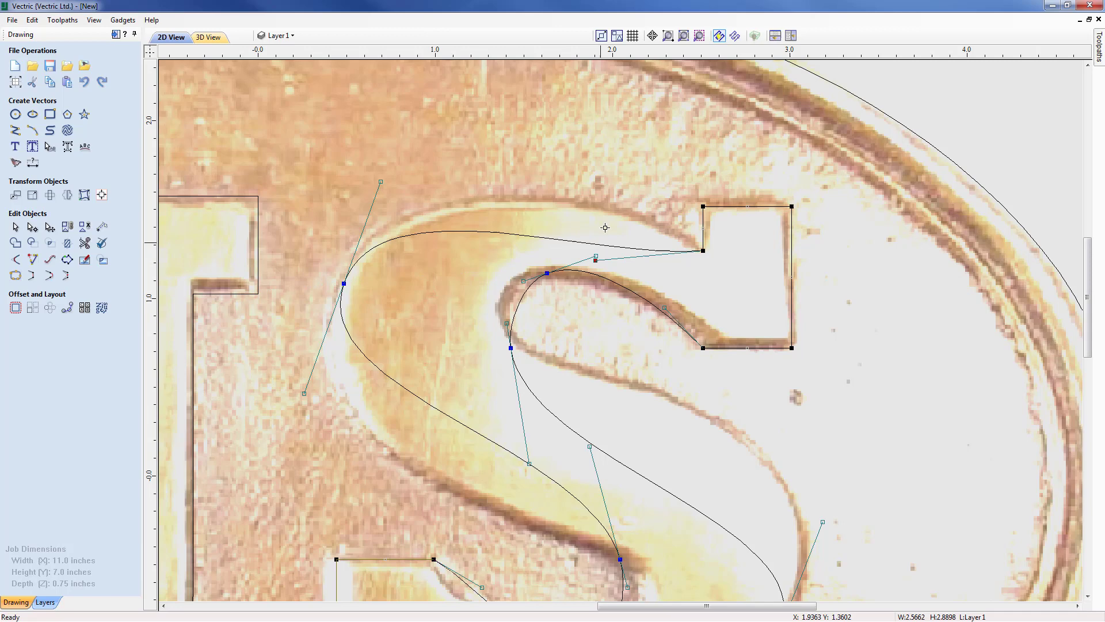
left_click(624, 190)
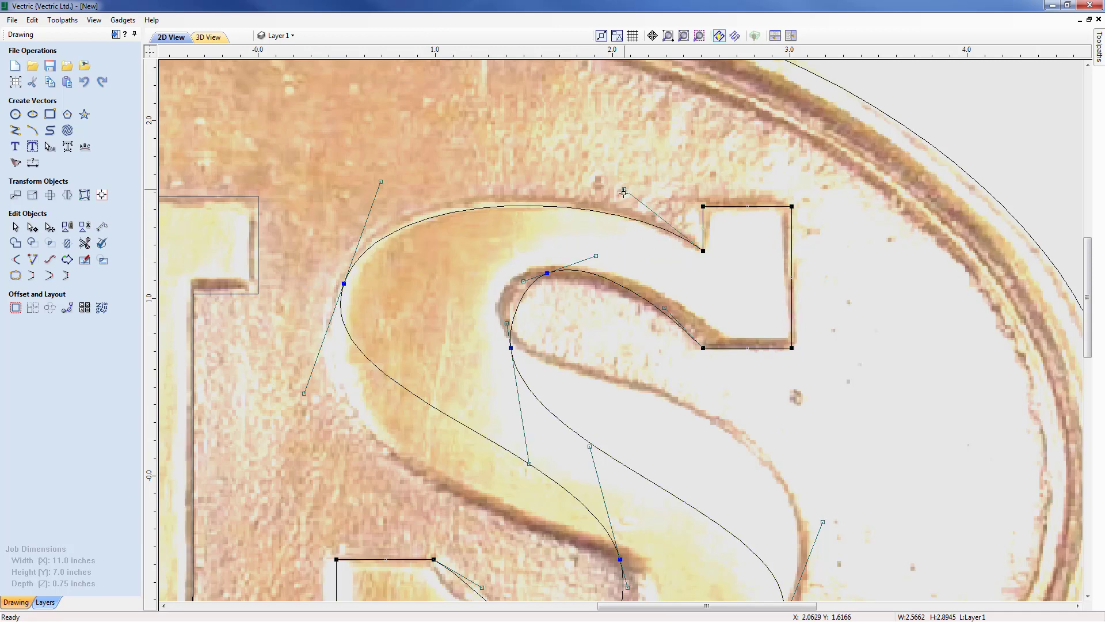
scroll(690, 459, "down", 5)
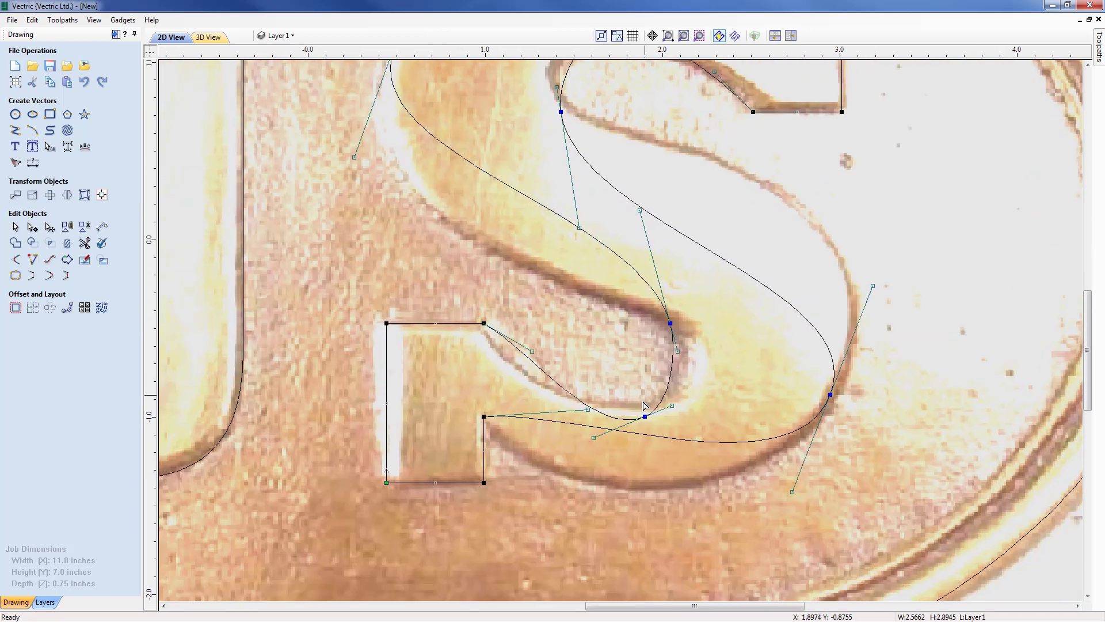
left_click(588, 409)
left_click_drag(566, 478, 559, 492)
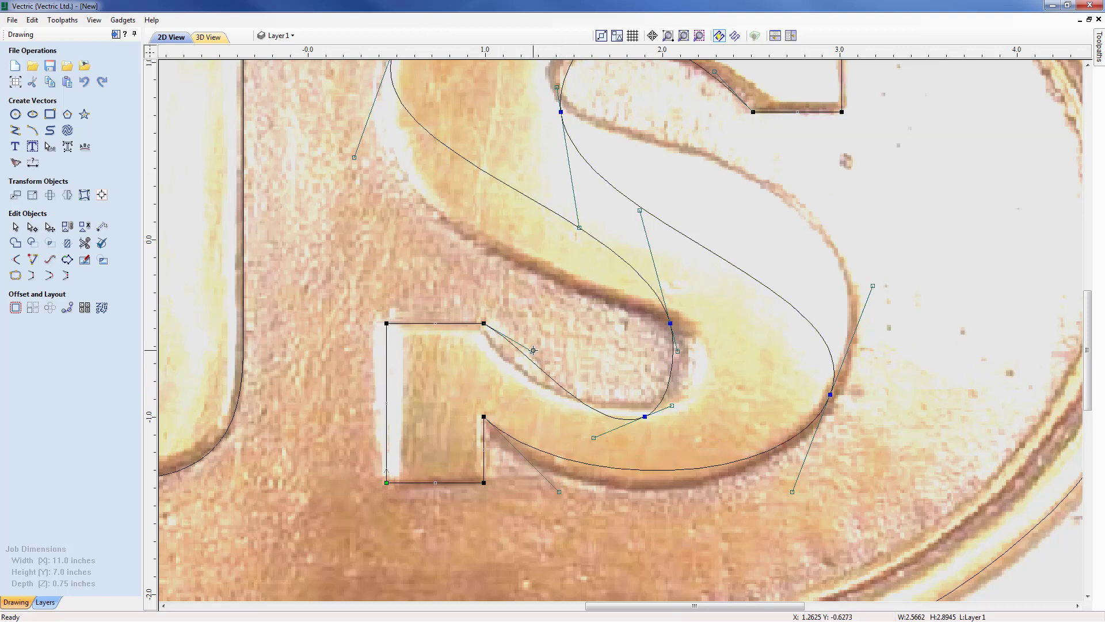
left_click_drag(533, 350, 526, 366)
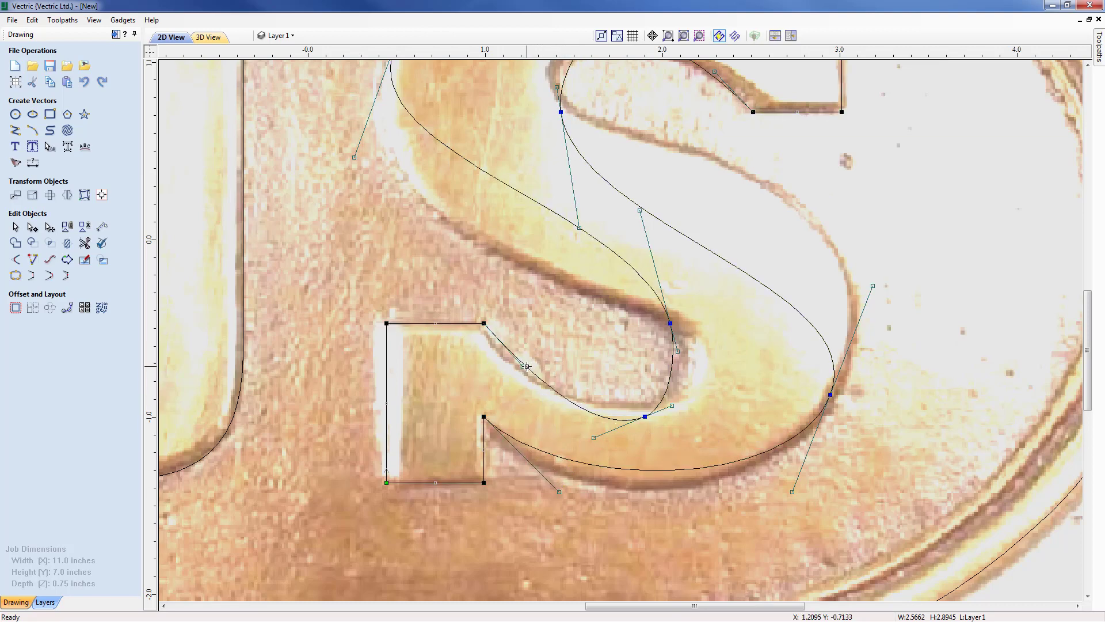
Fit the S's diagonal span to its outer right edge and settle the bottom span on the lower edge
scroll(644, 363, "down", 4)
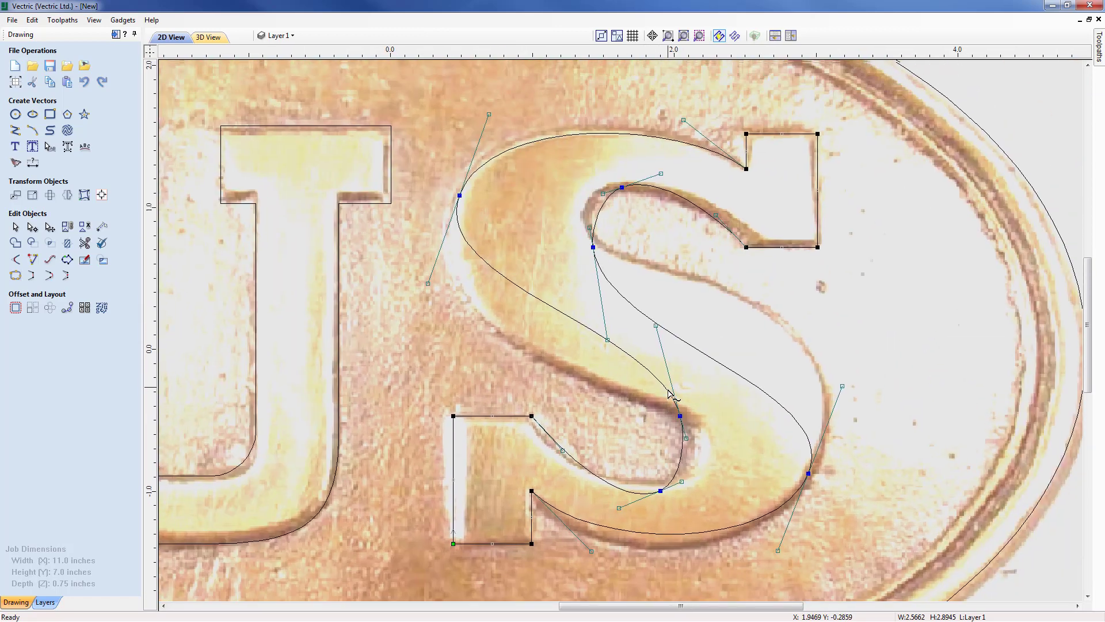
middle_click_drag(661, 266, 668, 328)
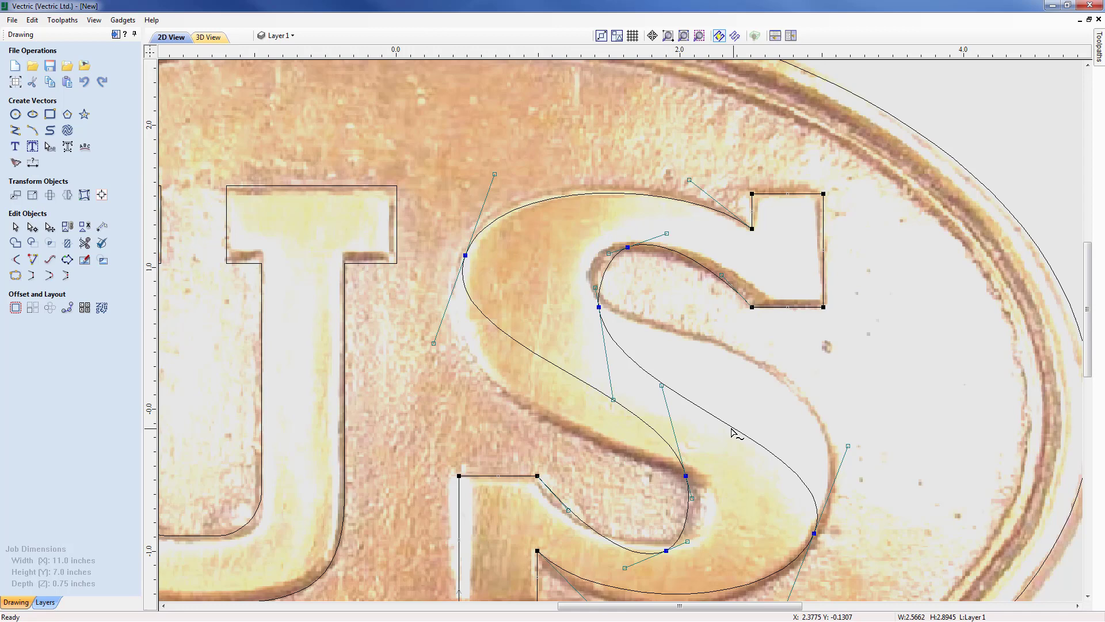
left_click_drag(732, 429, 770, 369)
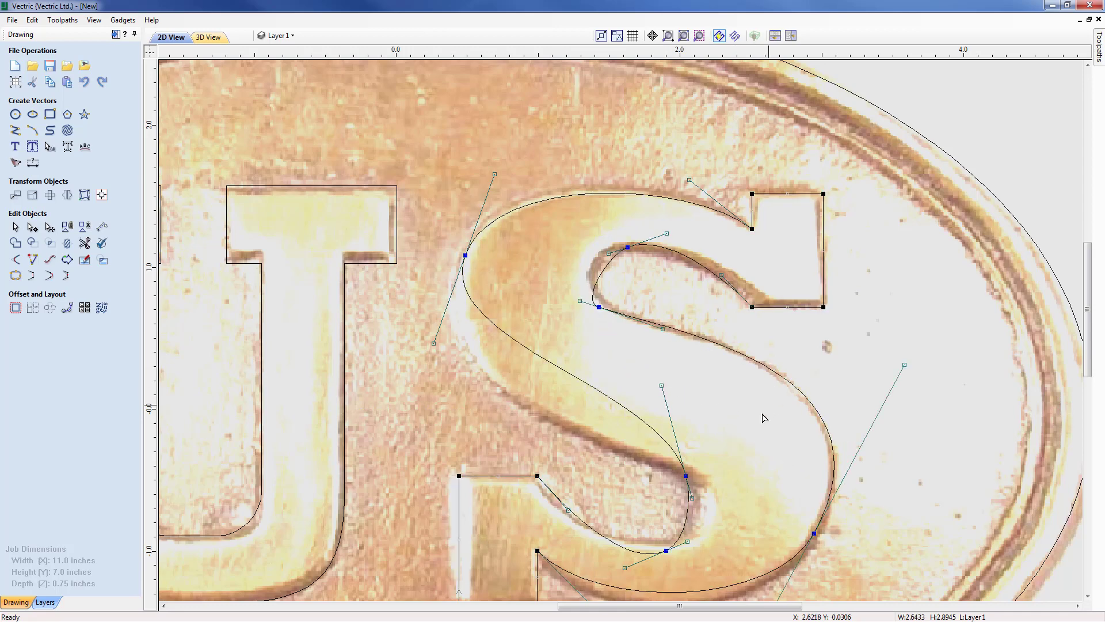
middle_click_drag(763, 414, 745, 345)
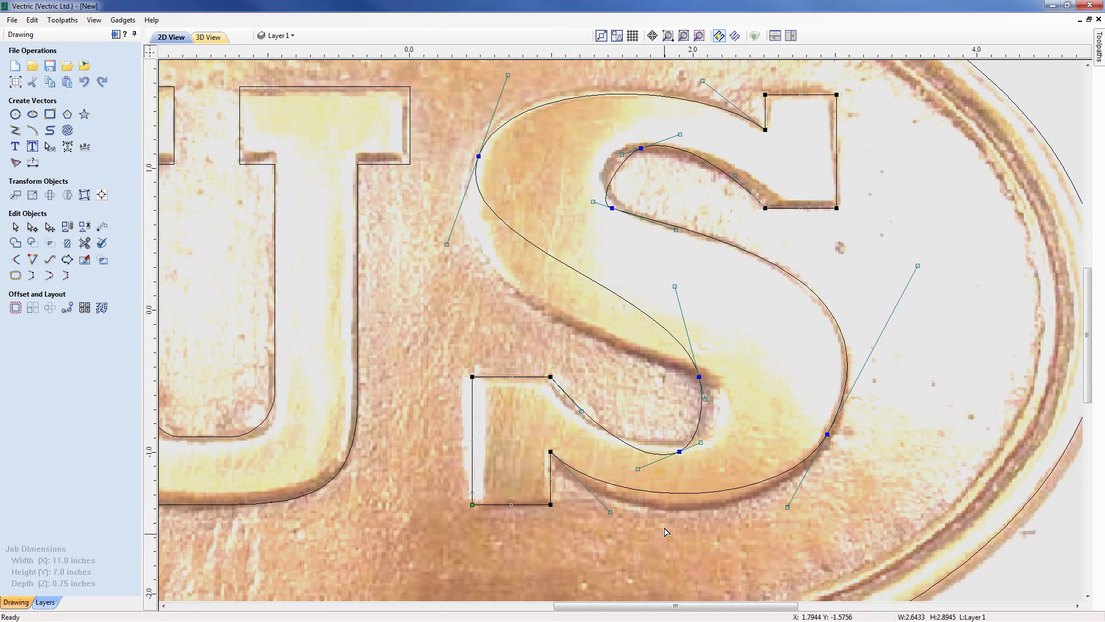
left_click_drag(676, 507, 676, 506)
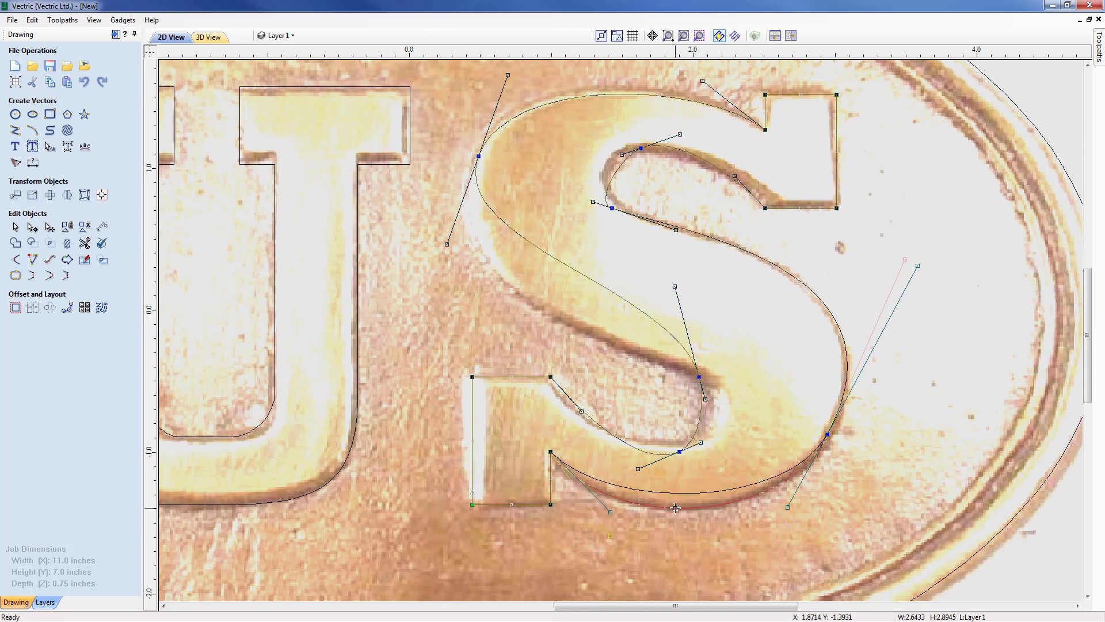
left_click_drag(676, 507, 679, 510)
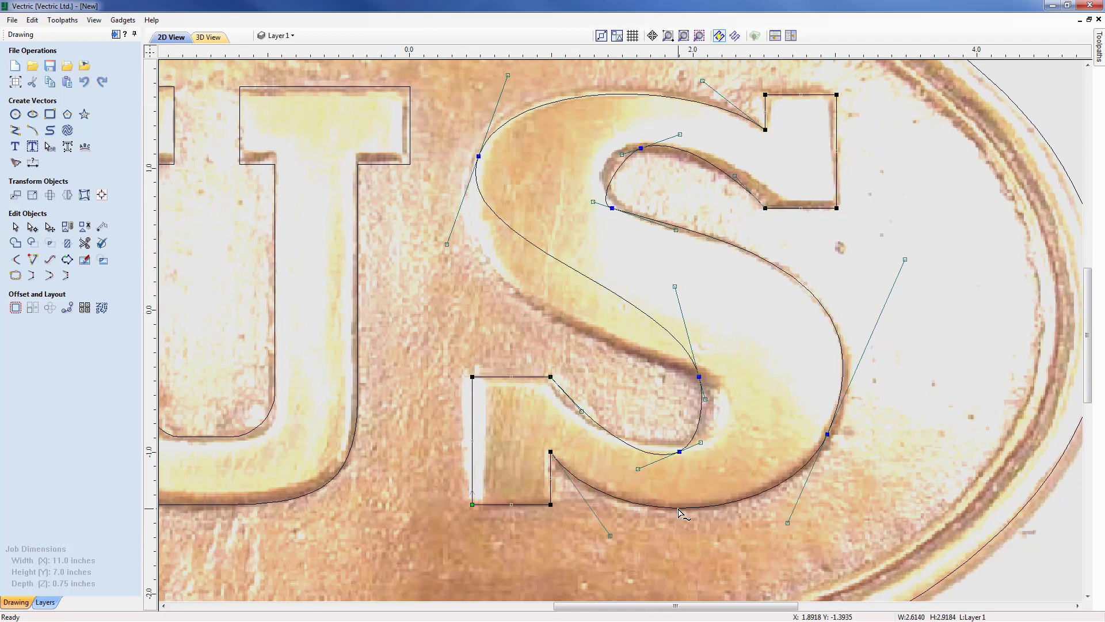
left_click(581, 412)
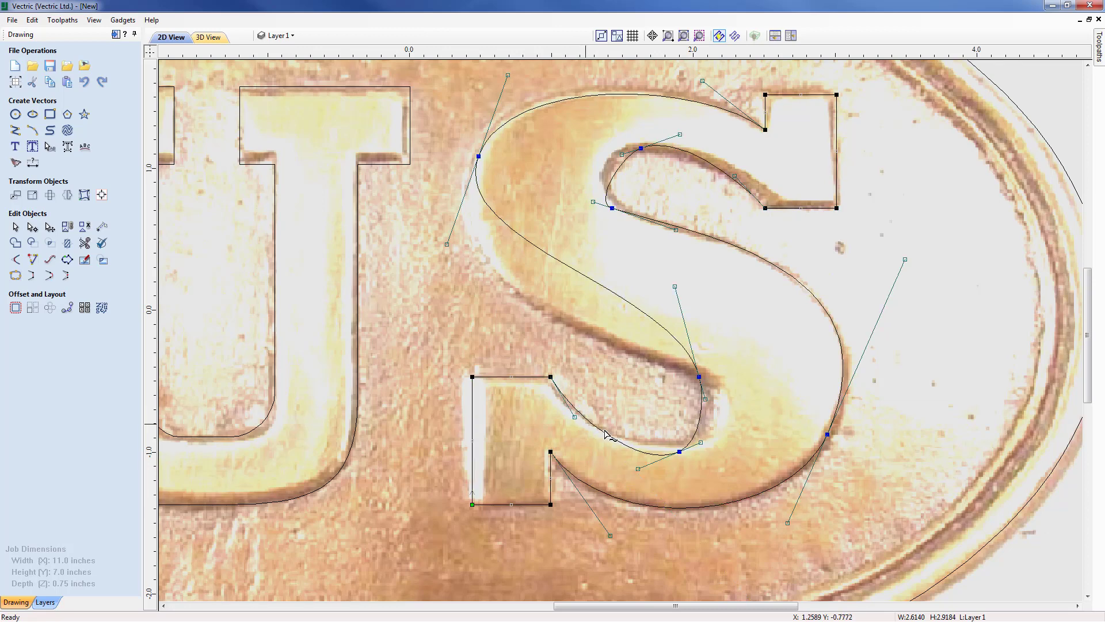
Adjust the S's lower inner node and the left-to-middle span to follow the photo's edges
left_click(681, 450)
left_click_drag(682, 449, 689, 446)
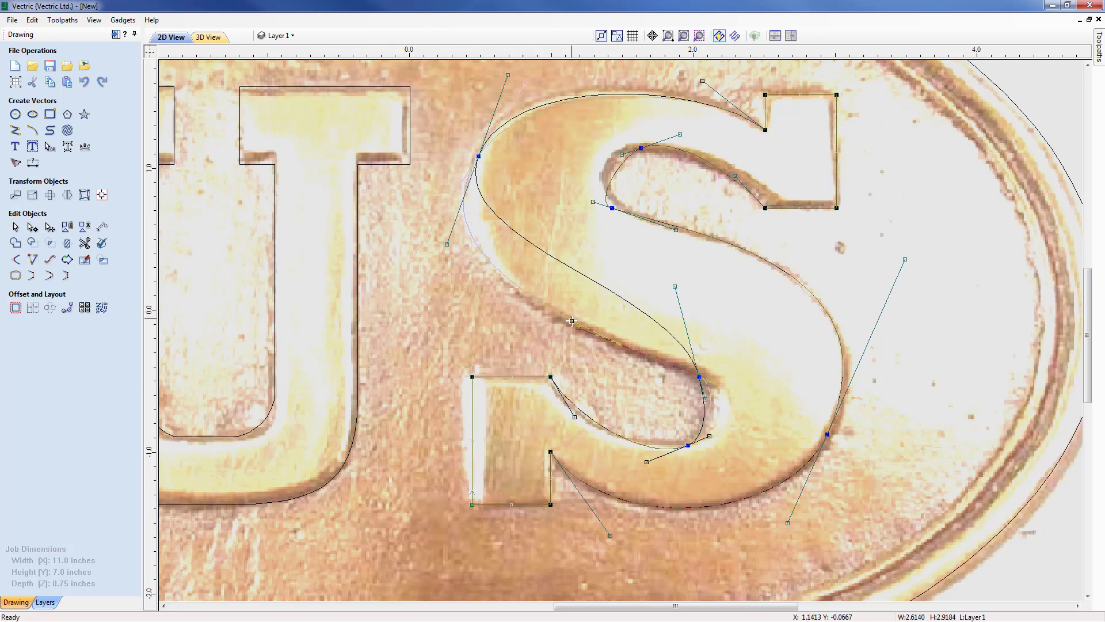
left_click_drag(628, 304, 632, 340)
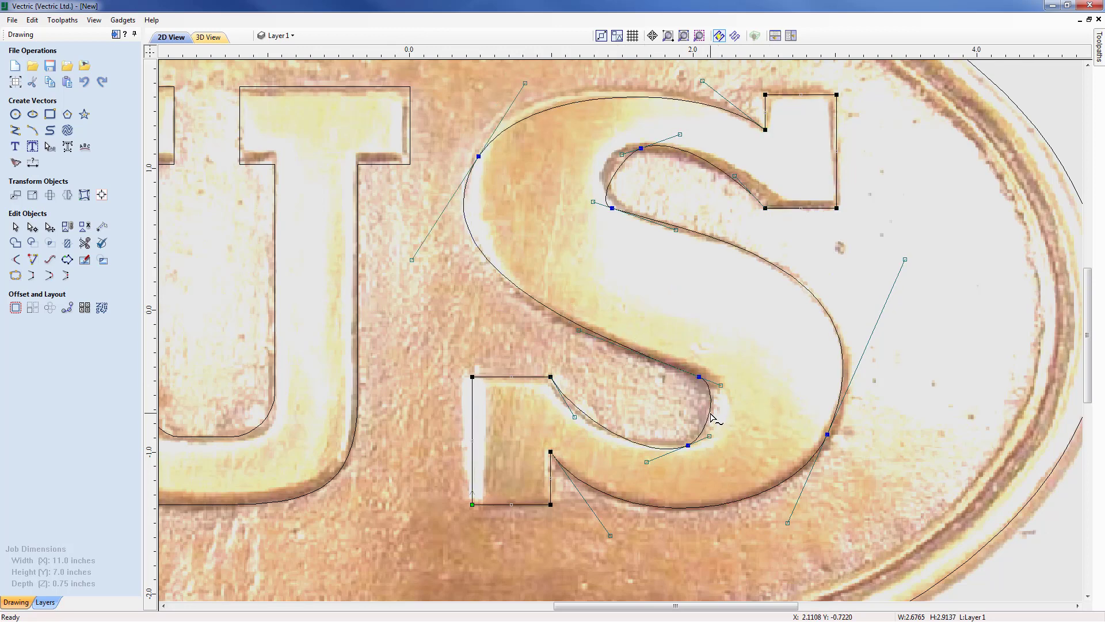
left_click_drag(712, 417, 754, 429)
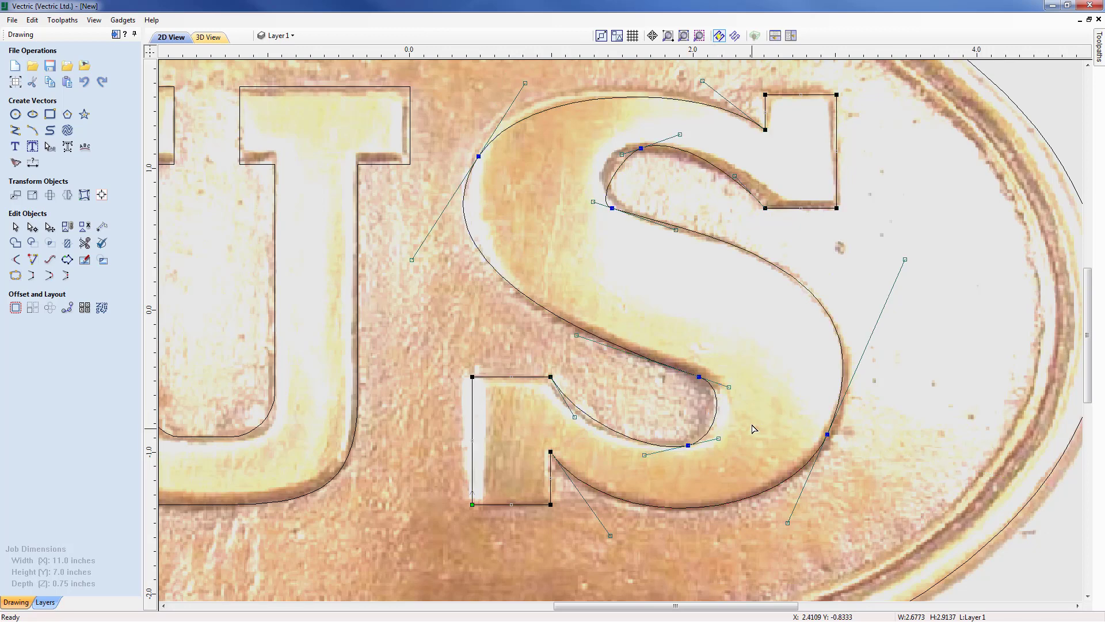
Fit the S's top outer curve and the nodes inside its upper curl to the letter
middle_click_drag(661, 370, 672, 478)
left_click_drag(603, 212, 596, 203)
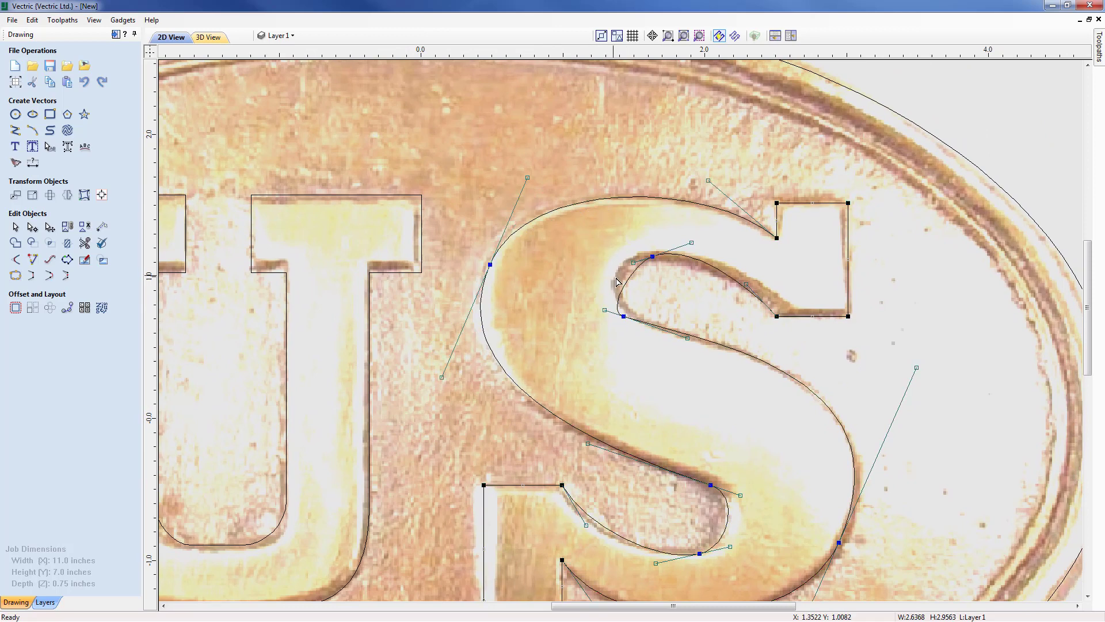
left_click_drag(653, 256, 662, 254)
left_click(623, 316)
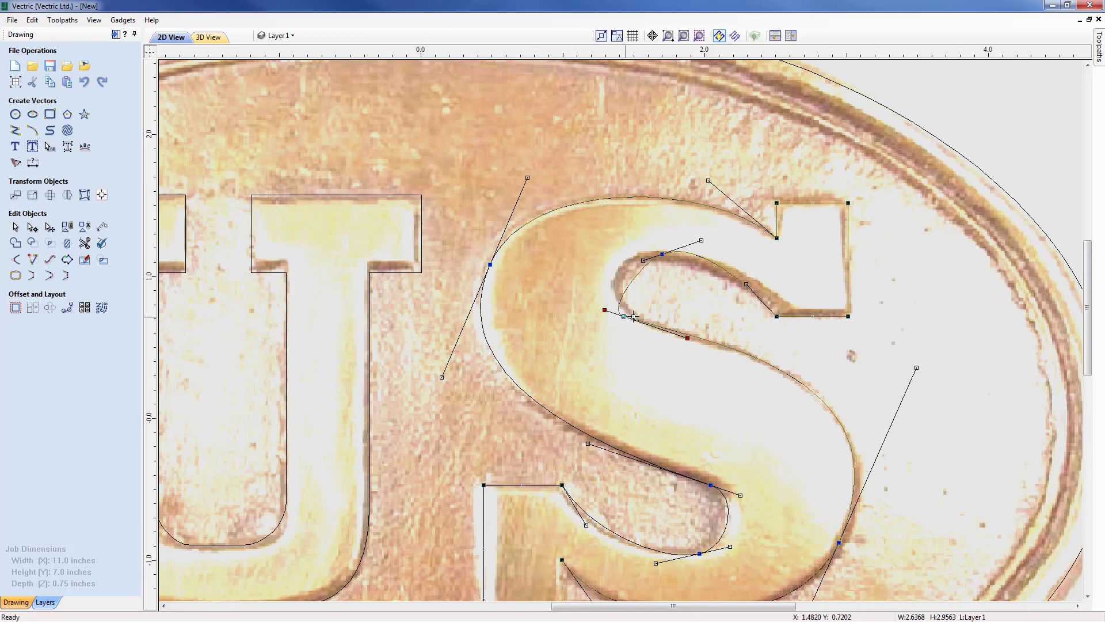
left_click_drag(637, 321, 622, 283)
scroll(773, 338, "down", 4)
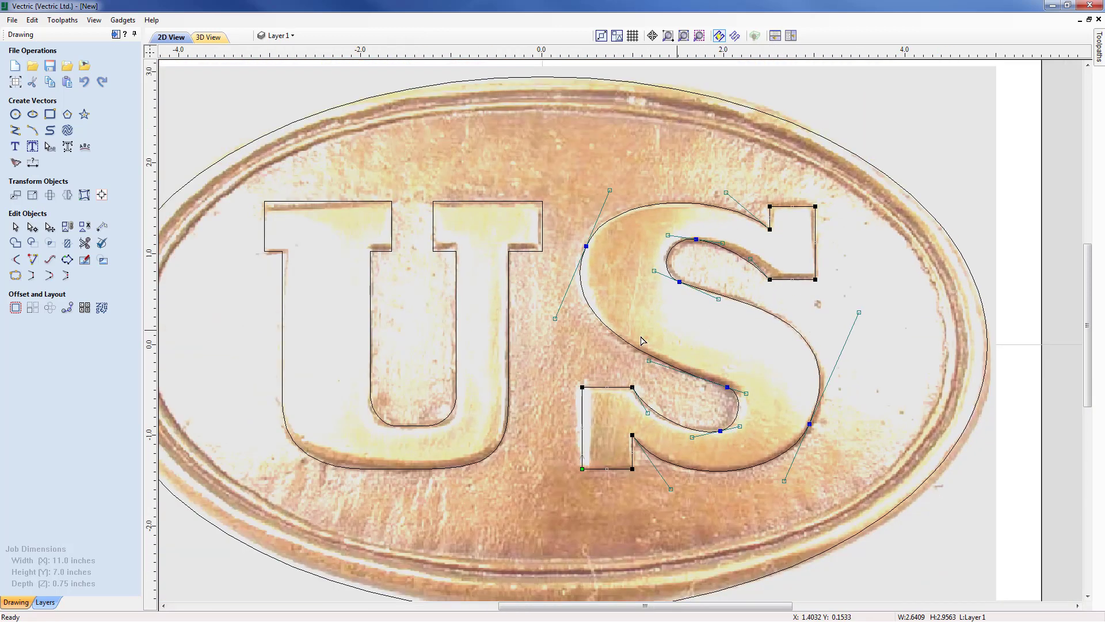
middle_click_drag(643, 341, 665, 346)
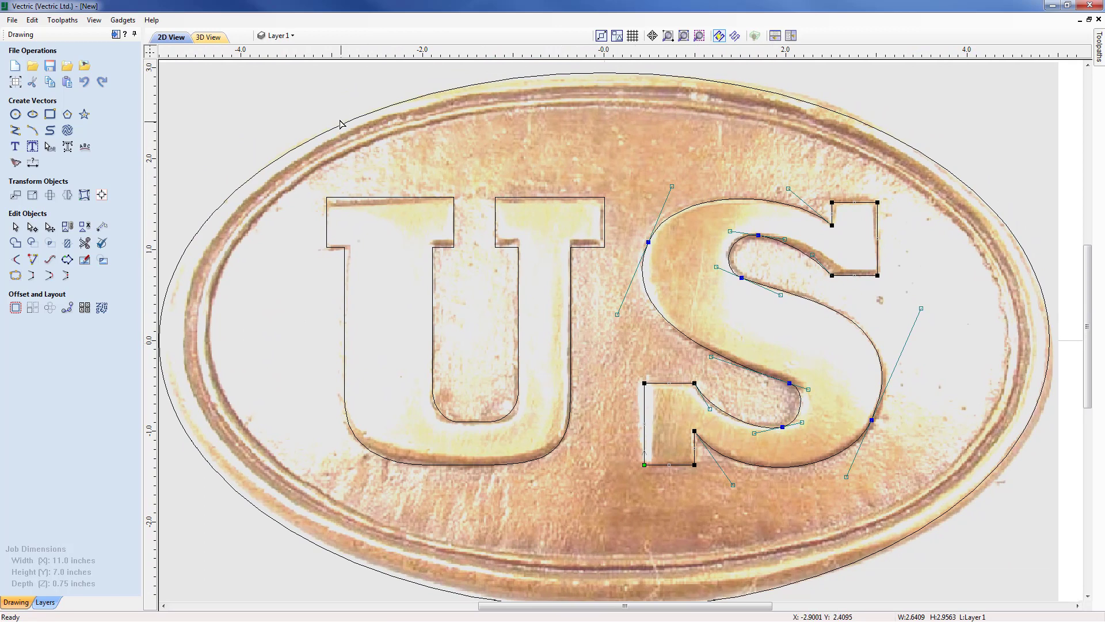
Deselect the S and toggle the Bitmap Layer off and back on to check the traced outlines
key("Escape")
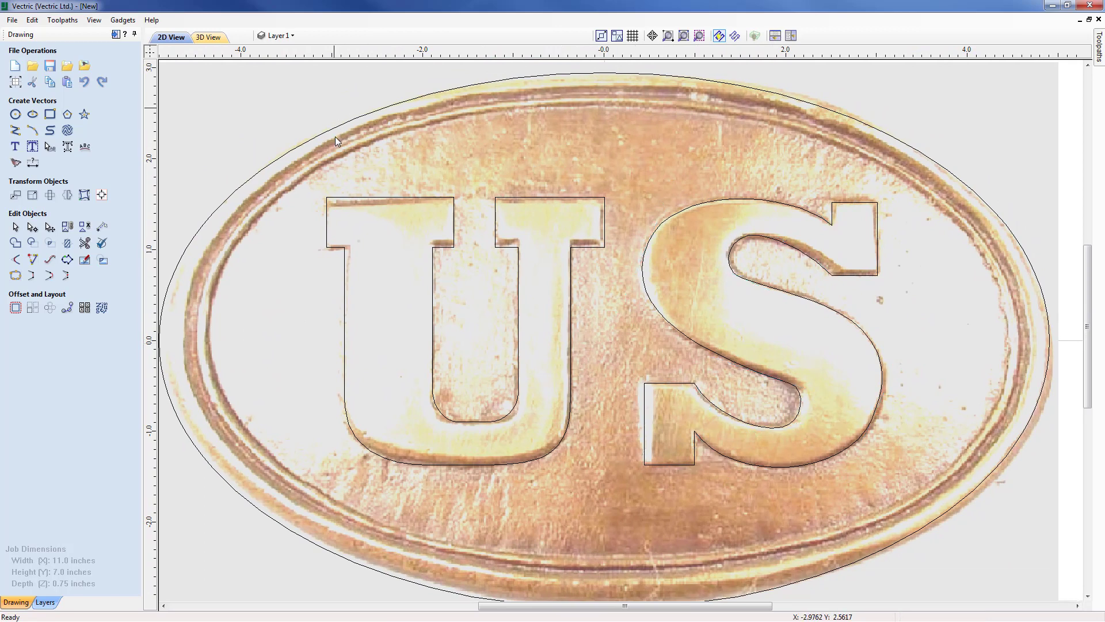
left_click(265, 36)
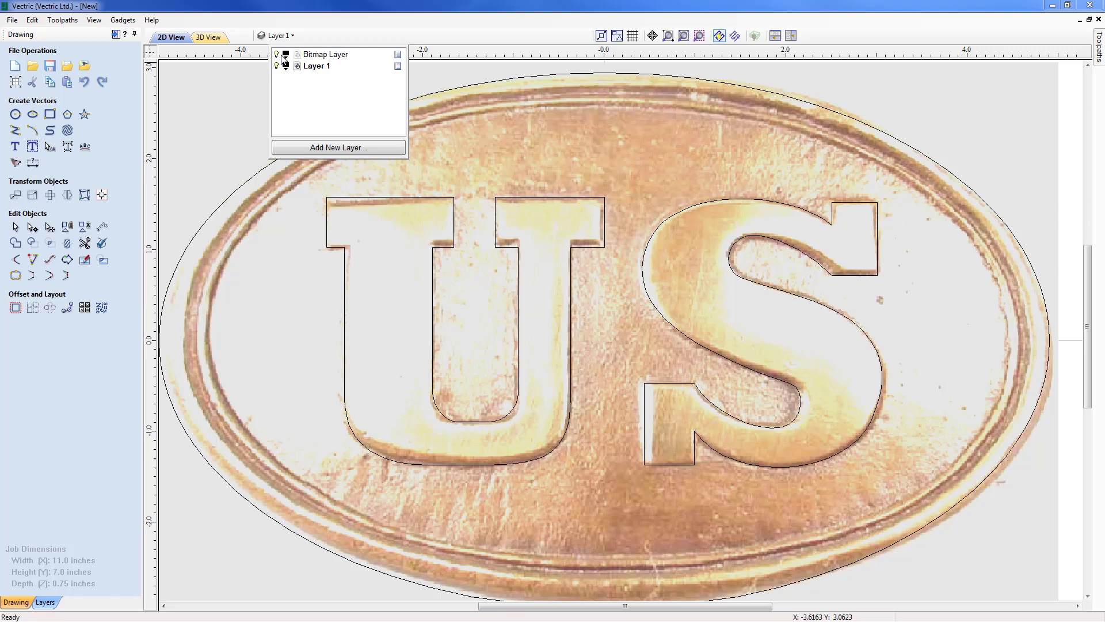
left_click(277, 54)
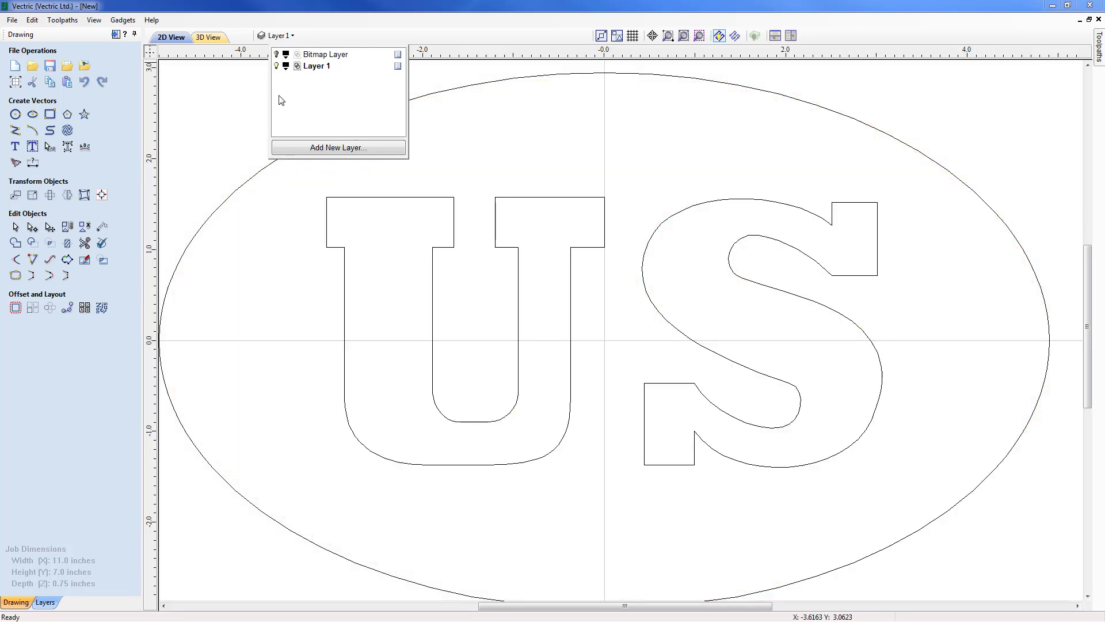
left_click(277, 55)
scroll(698, 325, "up", 5)
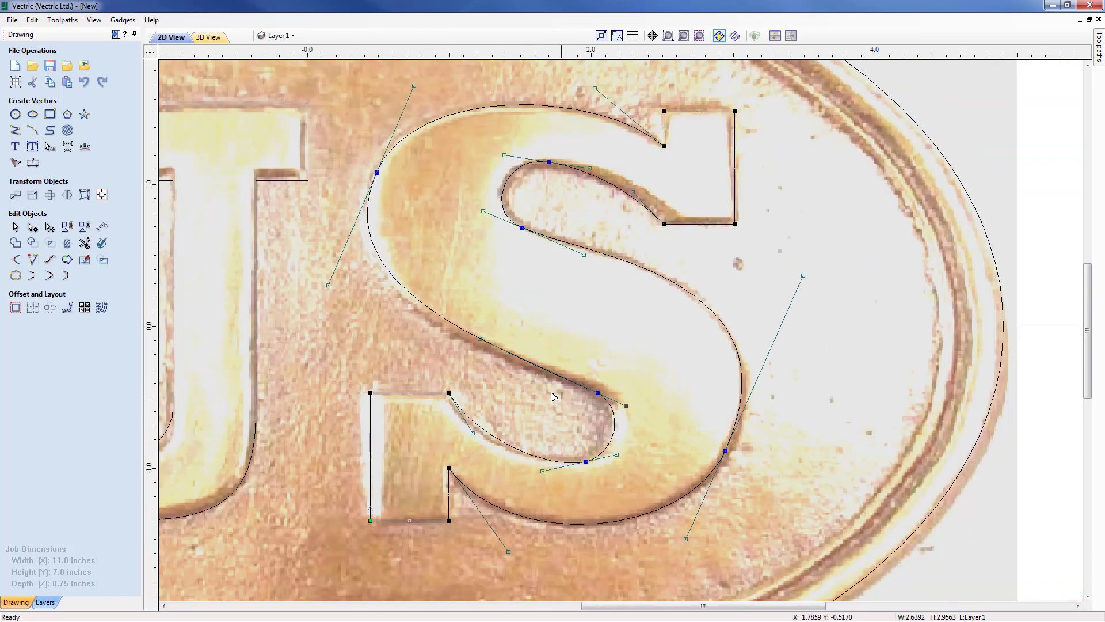
middle_click_drag(540, 395, 766, 393)
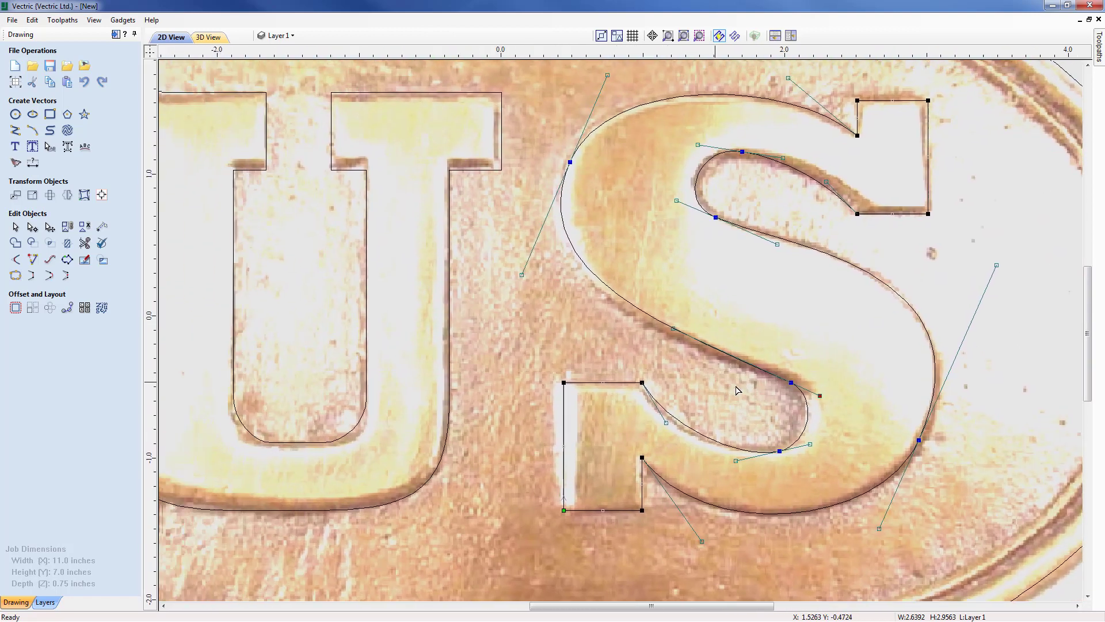
scroll(766, 393, "down", 2)
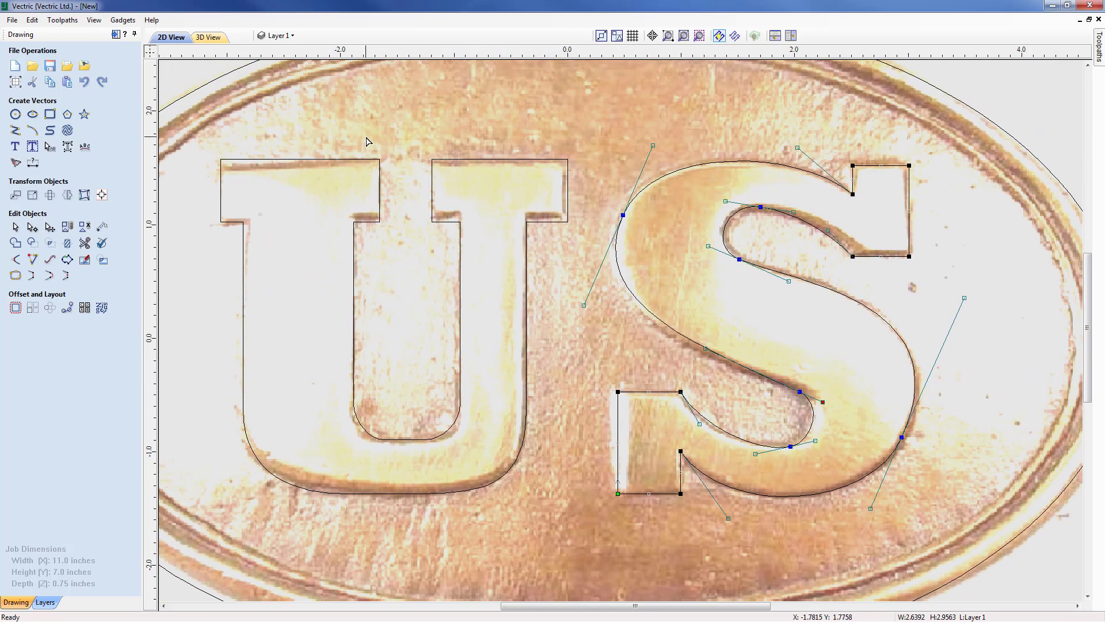
left_click(407, 239)
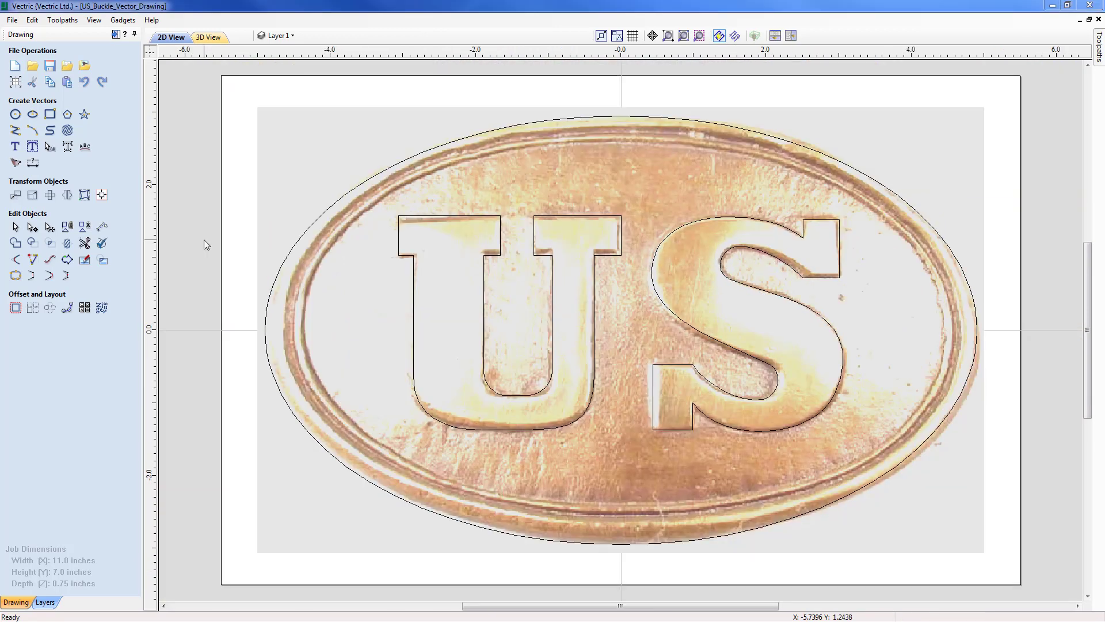
Choose File > Save As... for the drawing
left_click(13, 20)
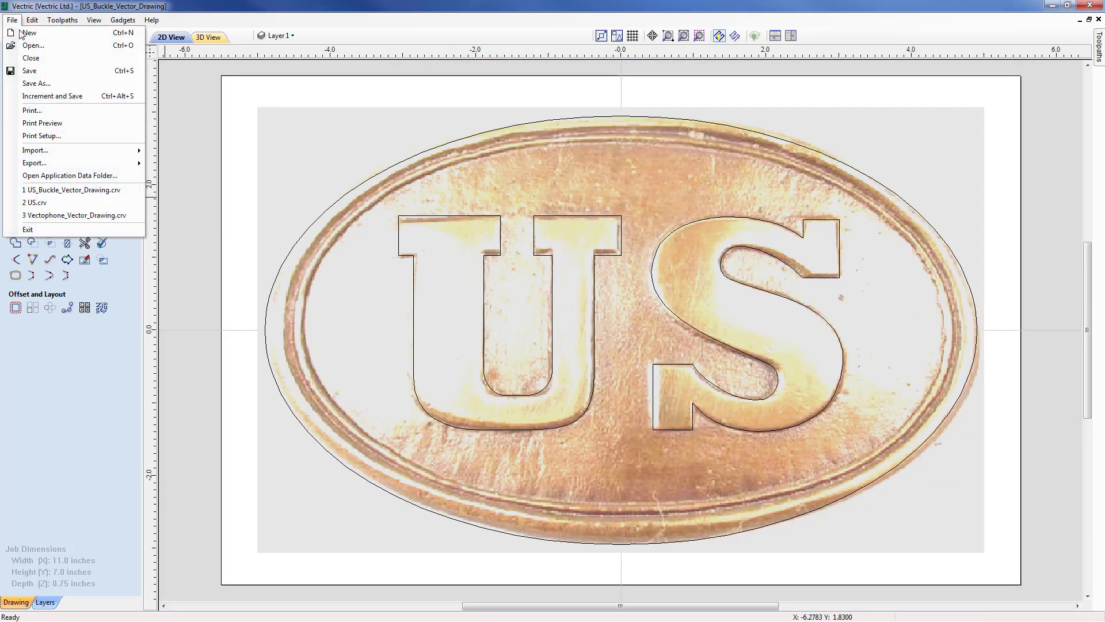
left_click(37, 83)
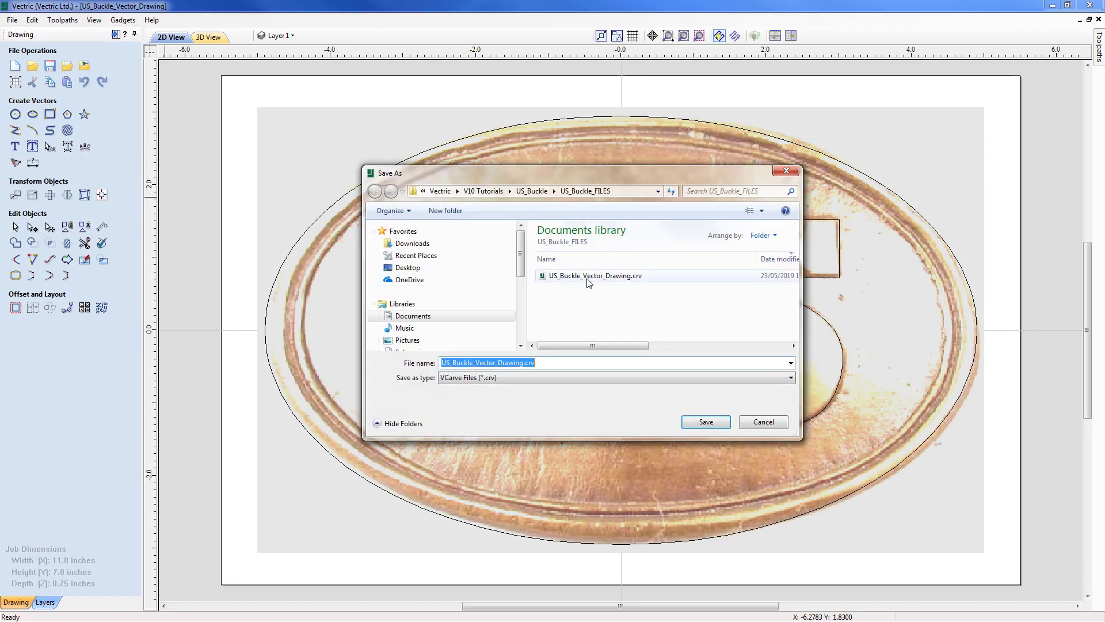